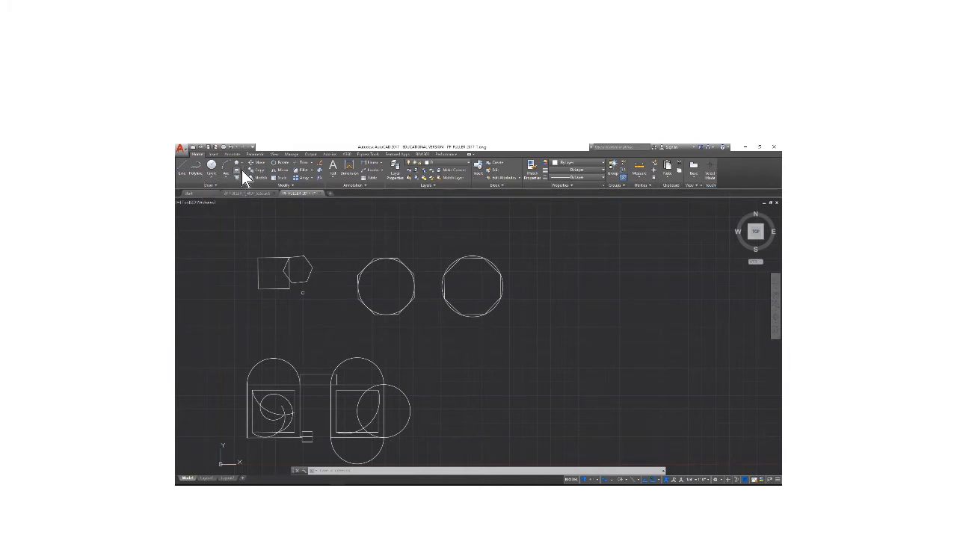
- Draw a tall, narrow ellipse by its centre, in the empty area between the square and the first circled polygon, extending well above them
left_click(243, 171)
left_click(228, 178)
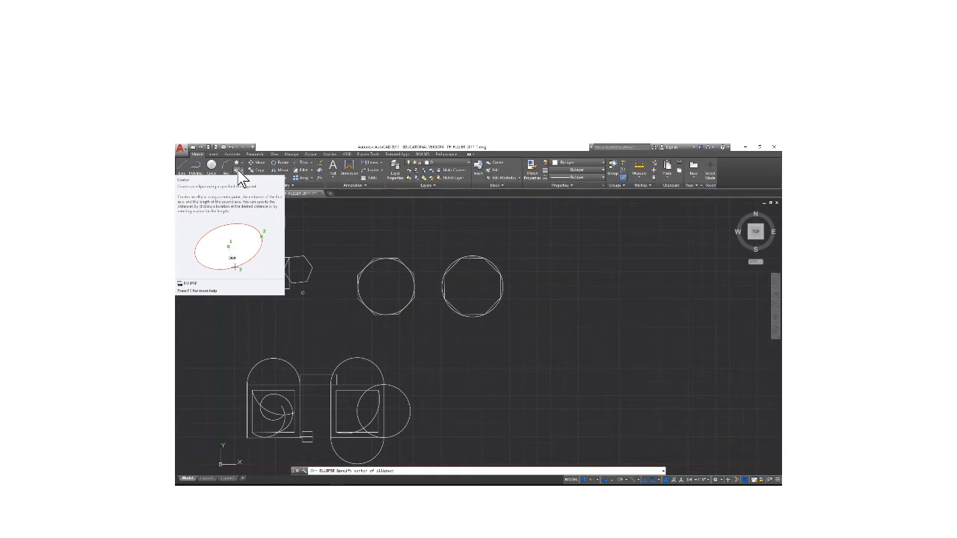
left_click(239, 176)
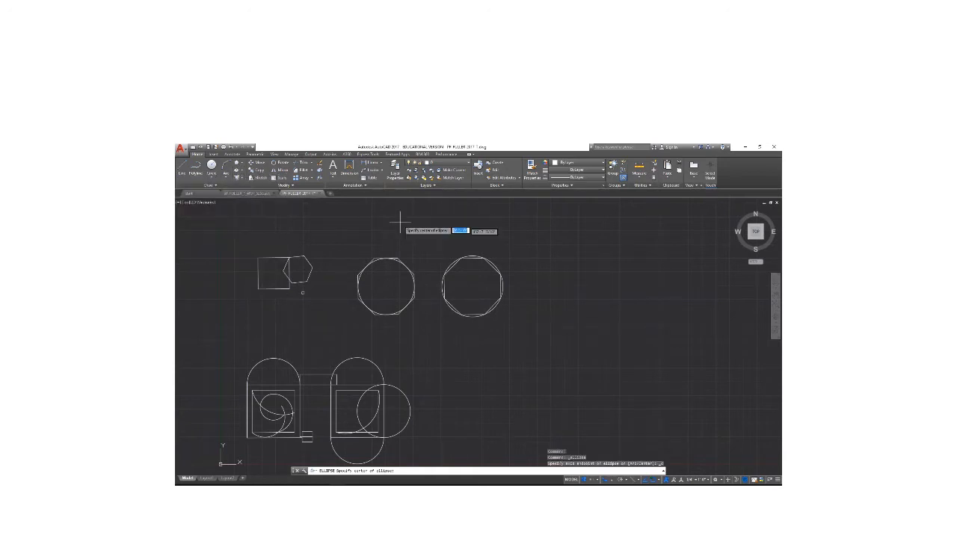
left_click(344, 217)
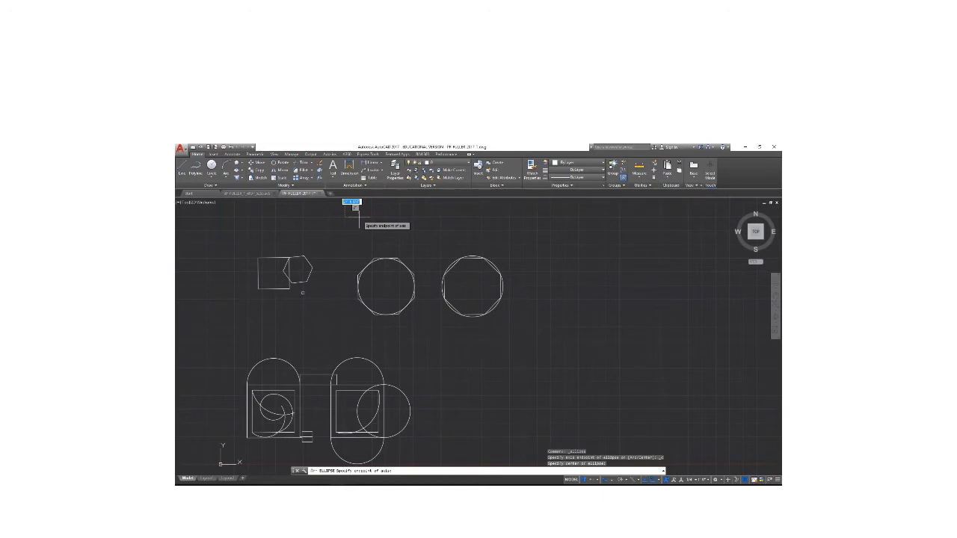
left_click(356, 209)
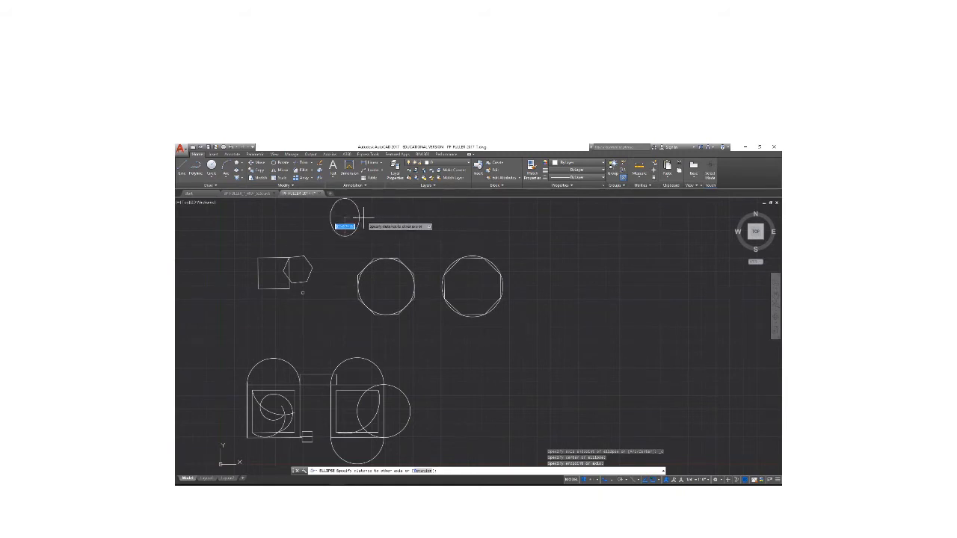
middle_click_drag(365, 218, 350, 315)
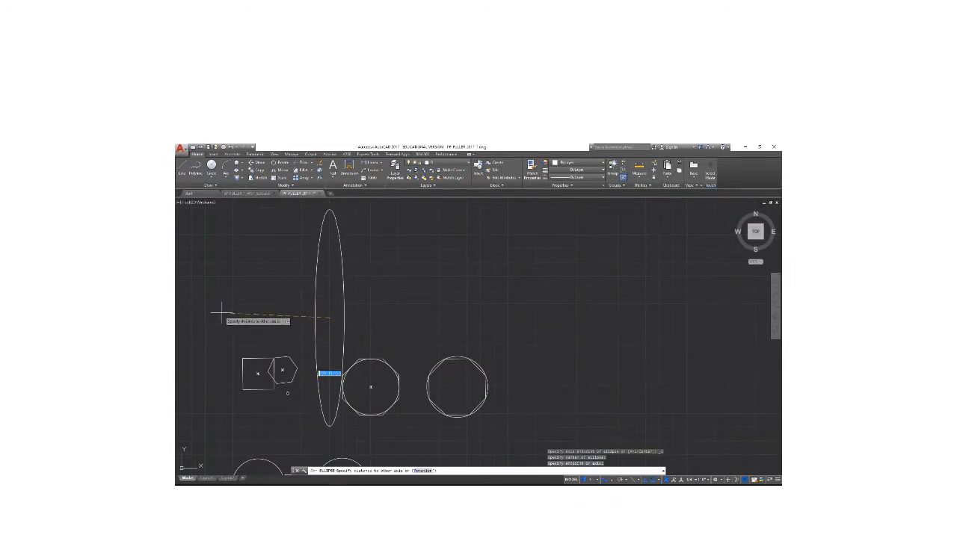
left_click(255, 315)
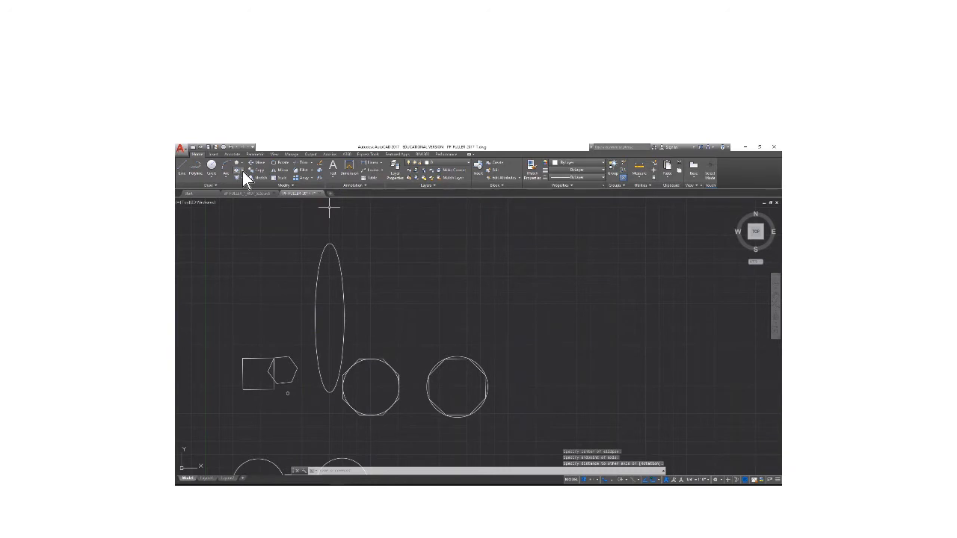
- Draw a flat horizontal ellipse with the Axis, End method, with a short vertical first axis, beside the upper part of the tall ellipse
left_click(243, 171)
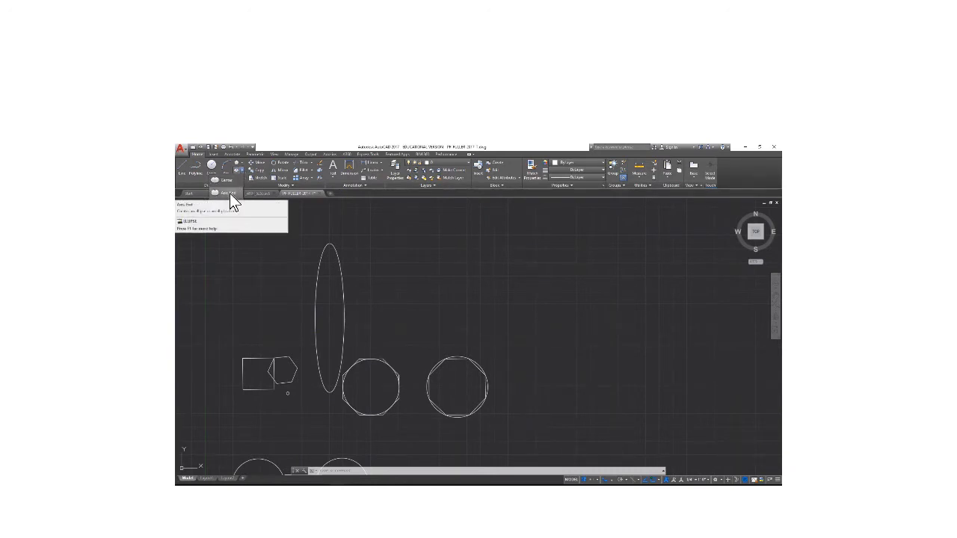
left_click(230, 193)
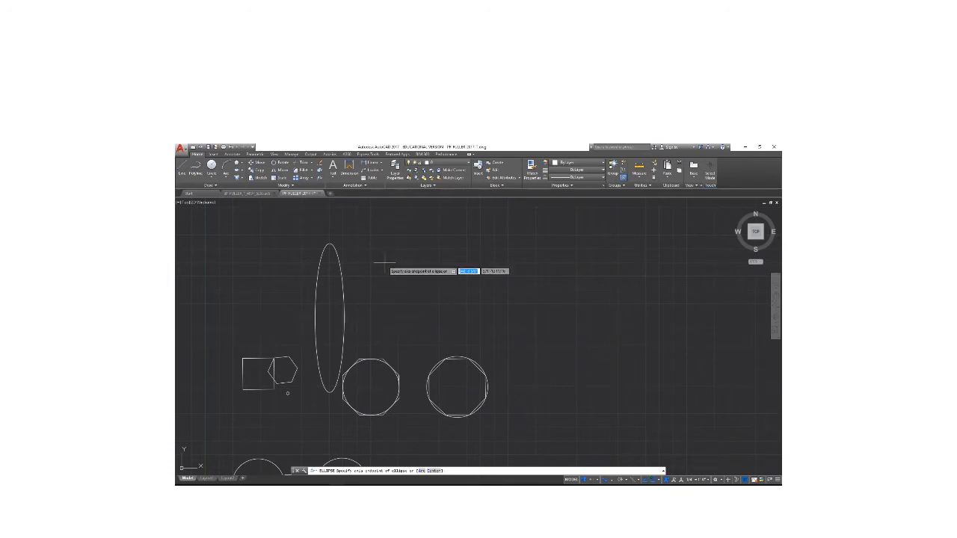
left_click(384, 262)
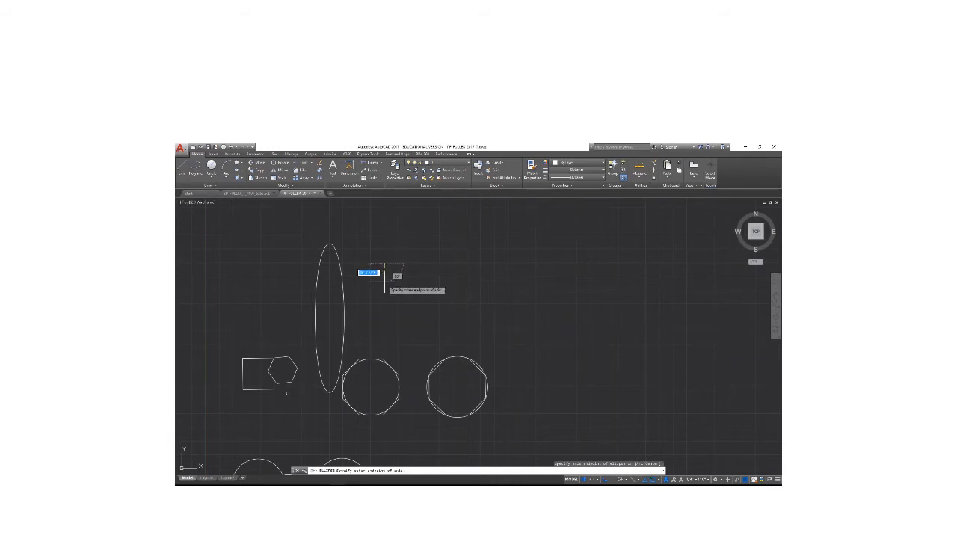
left_click(385, 275)
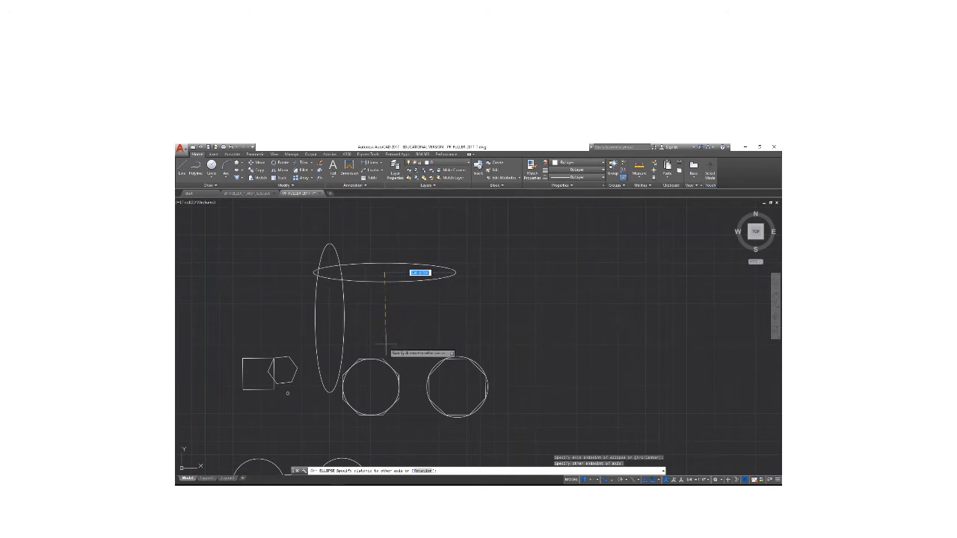
left_click(386, 312)
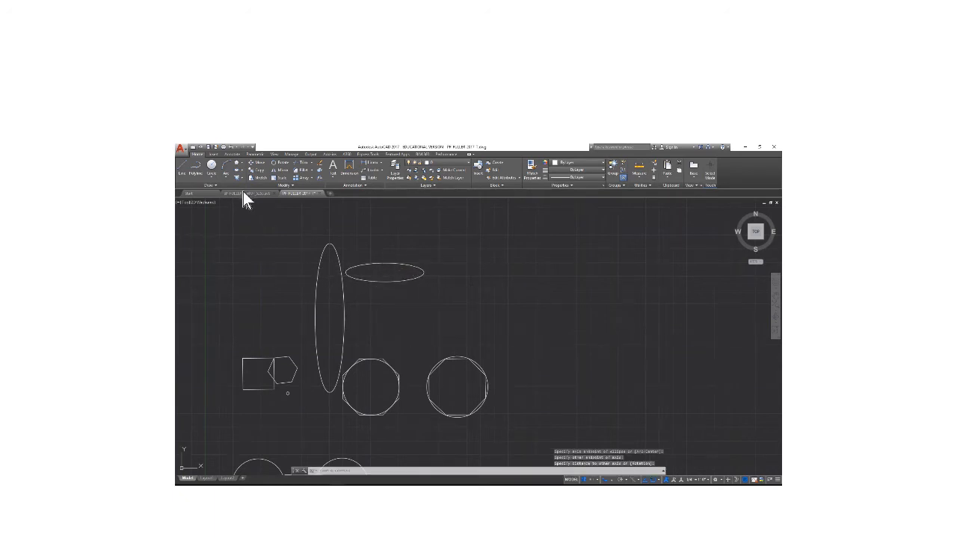
- Draw an Elliptical Arc to the right of the flat ellipse, on a tall ellipse, running from its right side over the top to its upper-left side
left_click(241, 172)
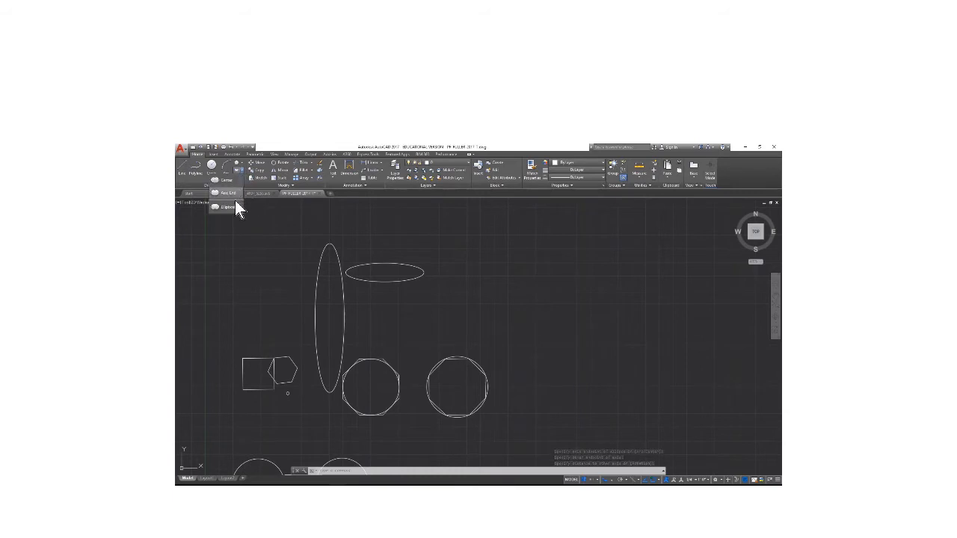
left_click(233, 207)
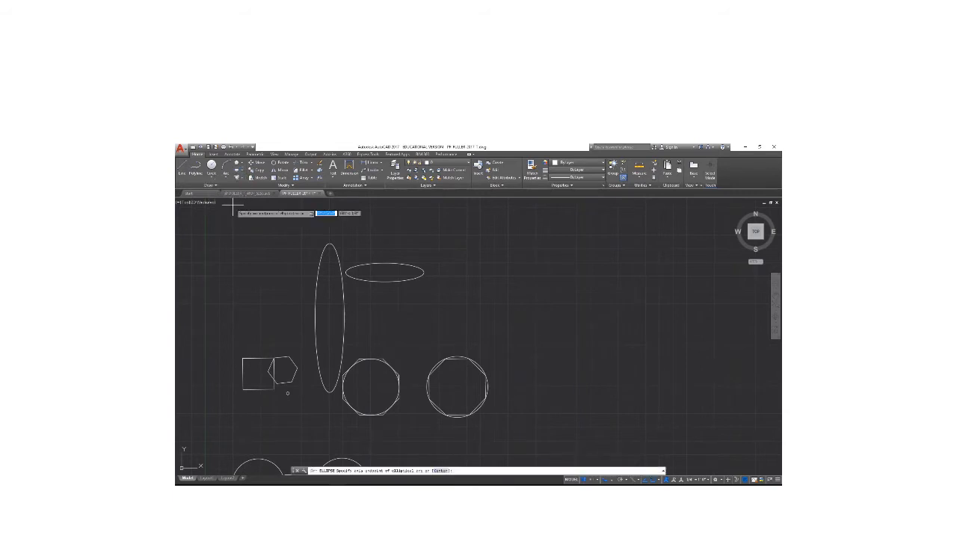
left_click(458, 265)
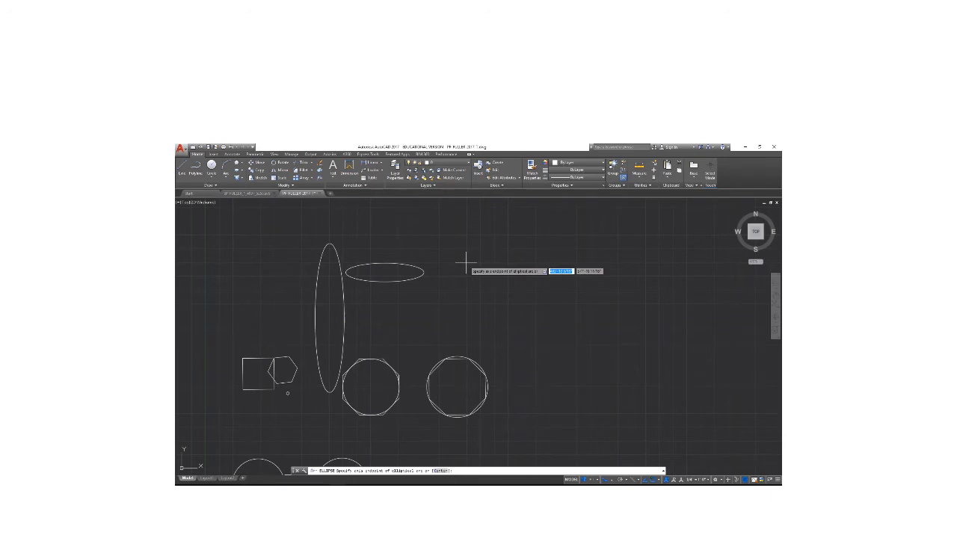
left_click(465, 262)
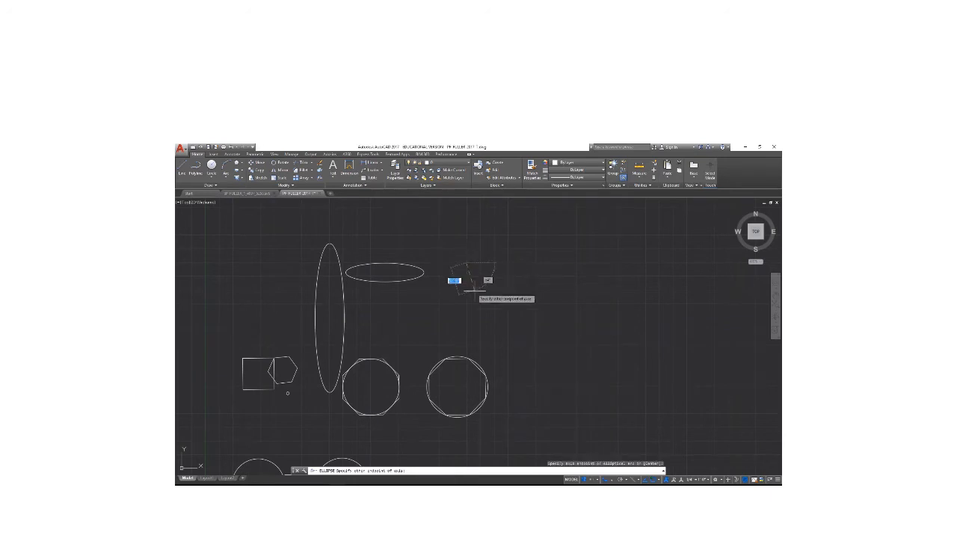
left_click(493, 252)
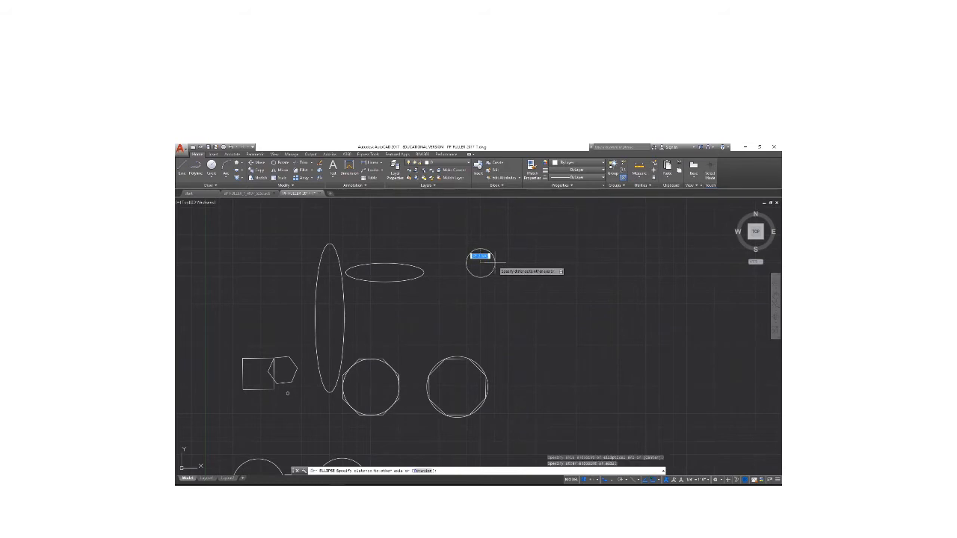
left_click(523, 261)
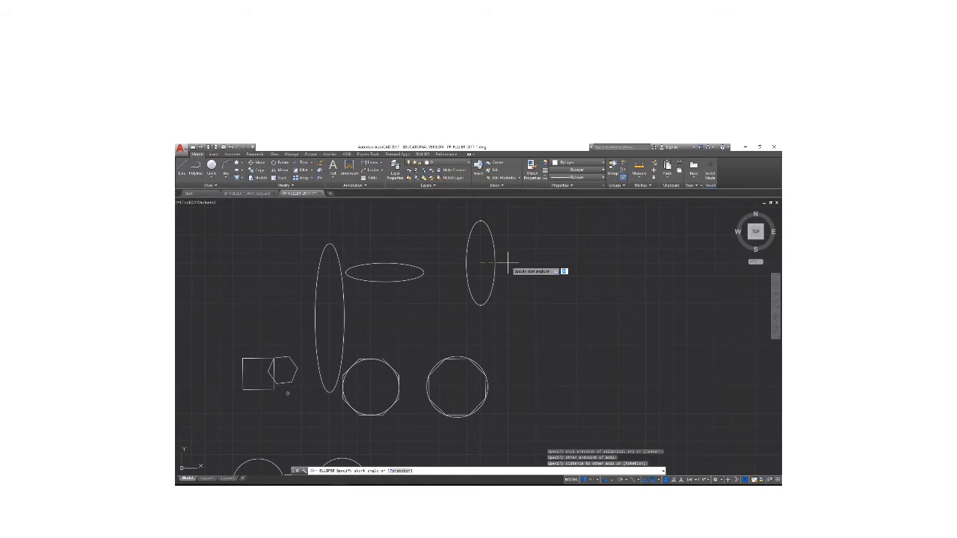
left_click(507, 262)
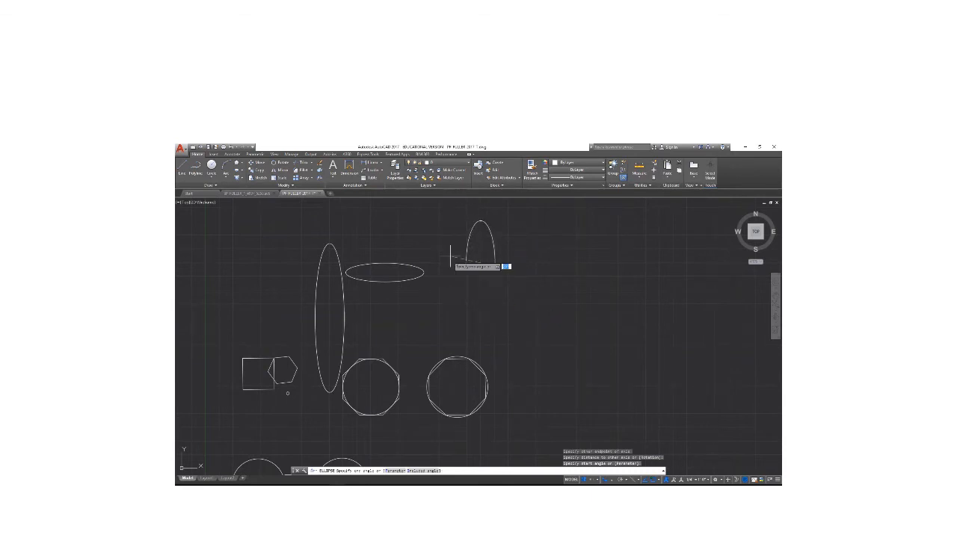
left_click(459, 227)
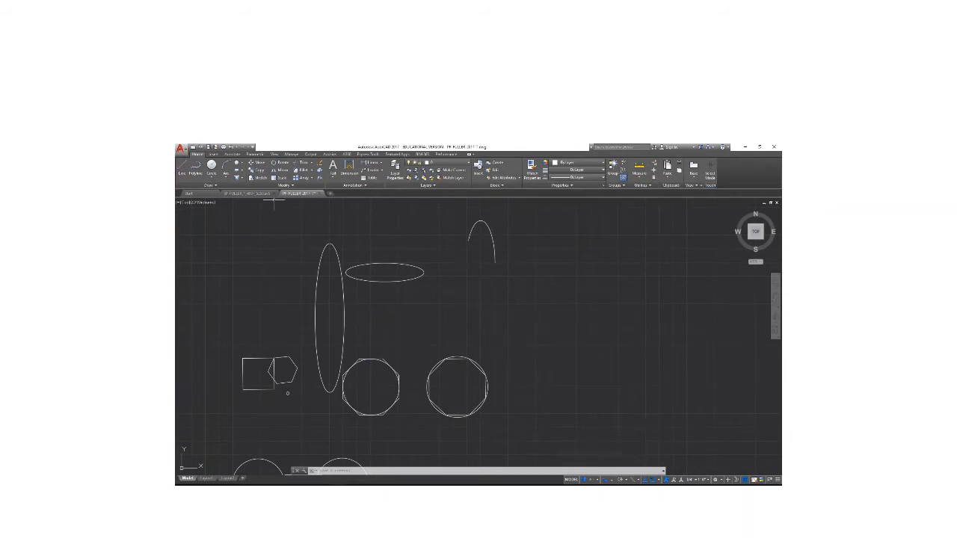
left_click(240, 171)
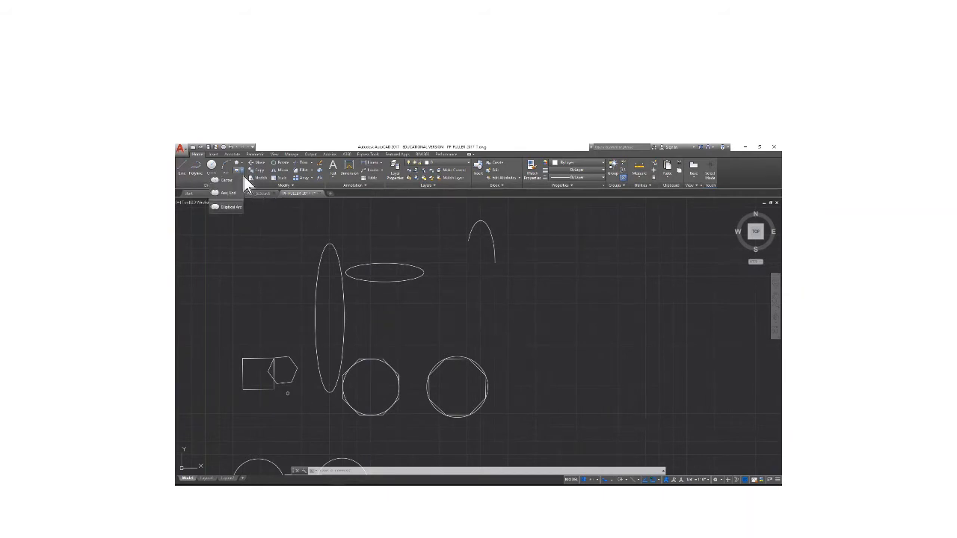
left_click(229, 182)
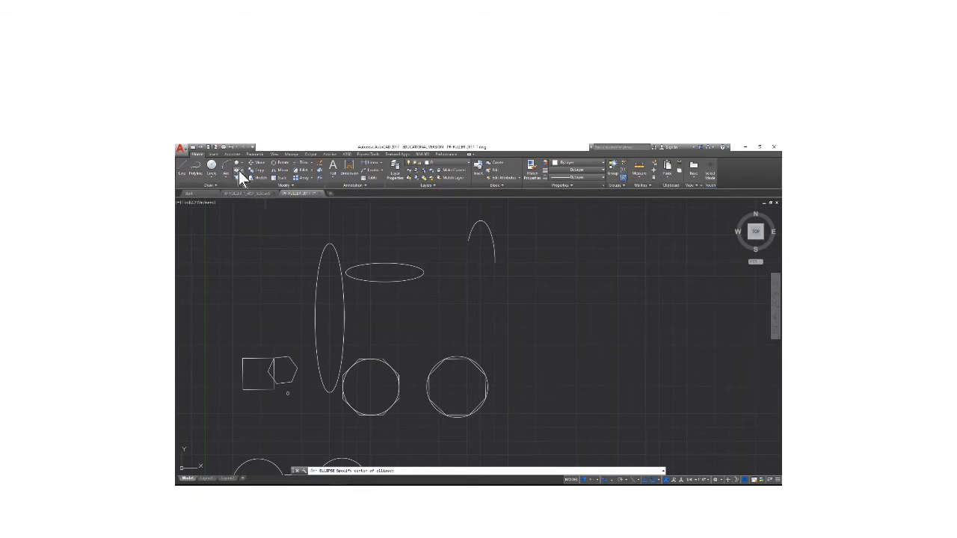
left_click(465, 305)
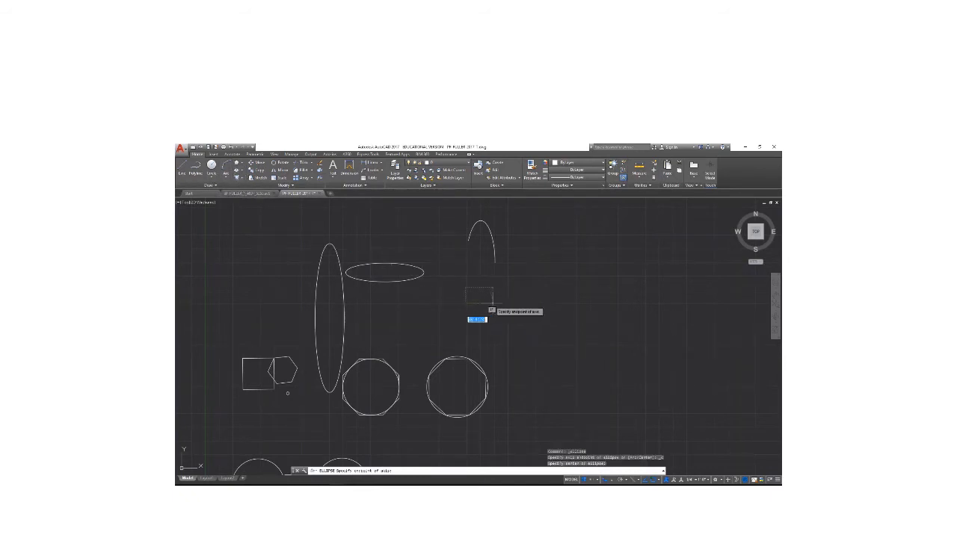
left_click(492, 296)
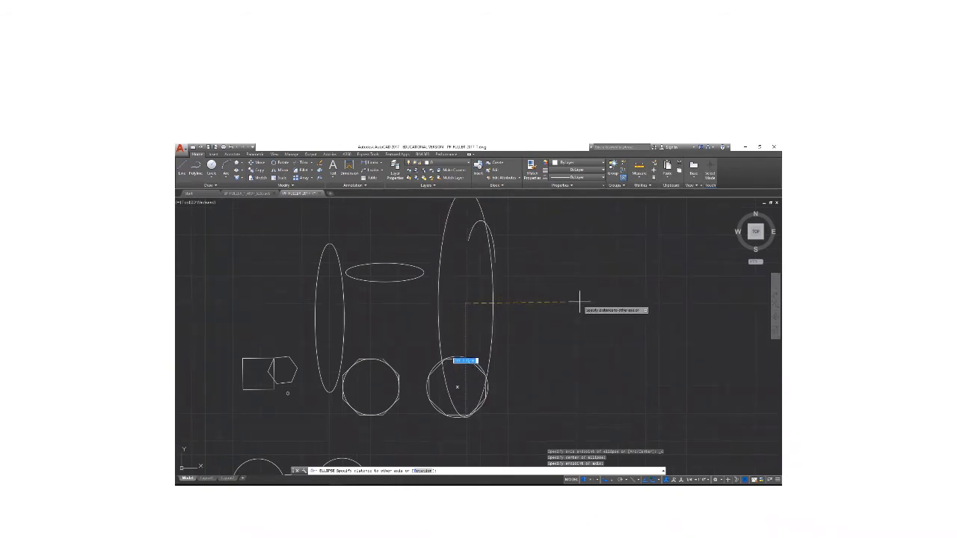
key("Escape")
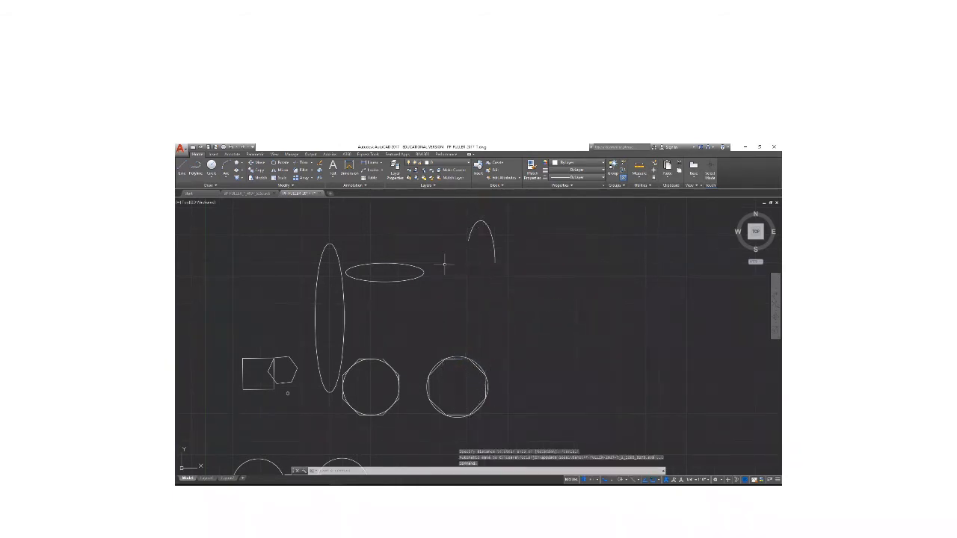
- Draw a wide horizontal ellipse by its centre, between the elliptical arc and the right-hand circled polygon, with a vertical first axis
left_click(236, 170)
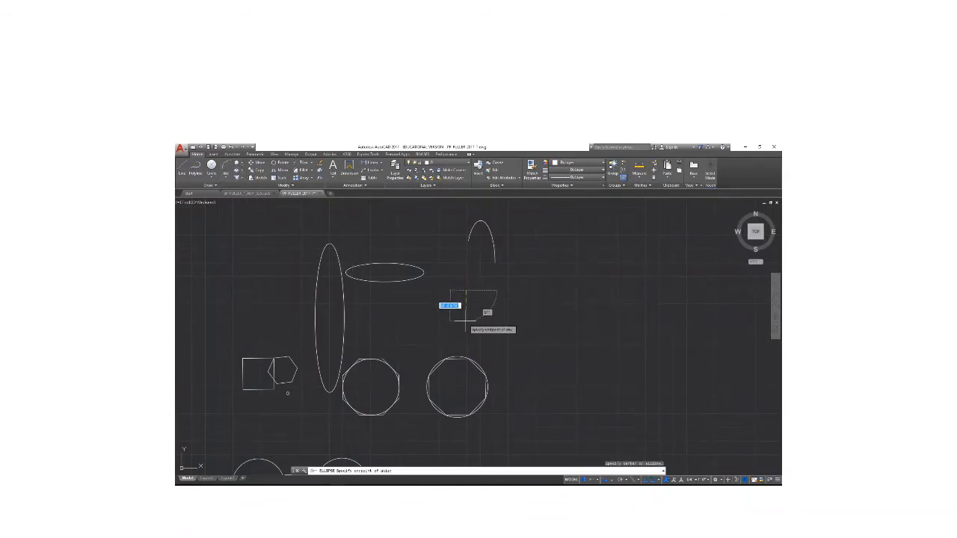
left_click(467, 318)
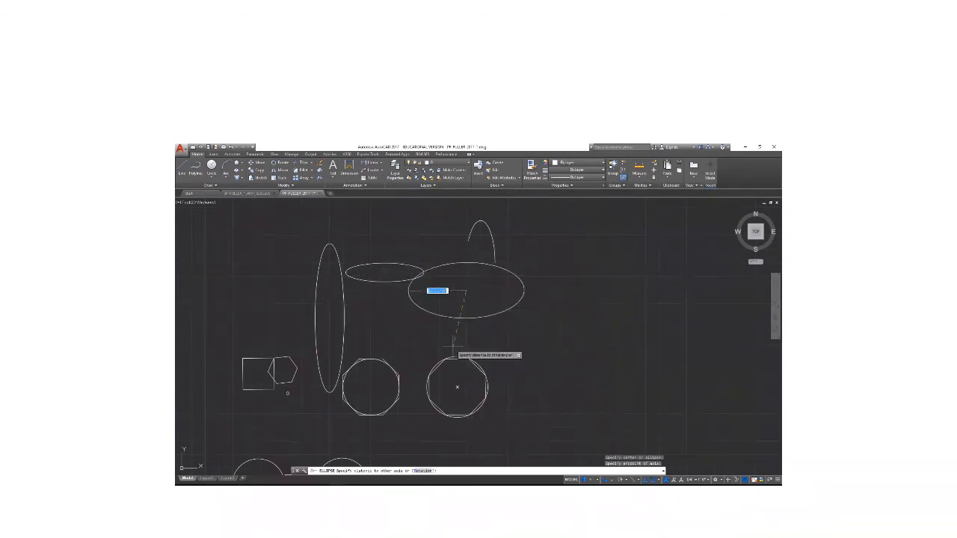
left_click(461, 345)
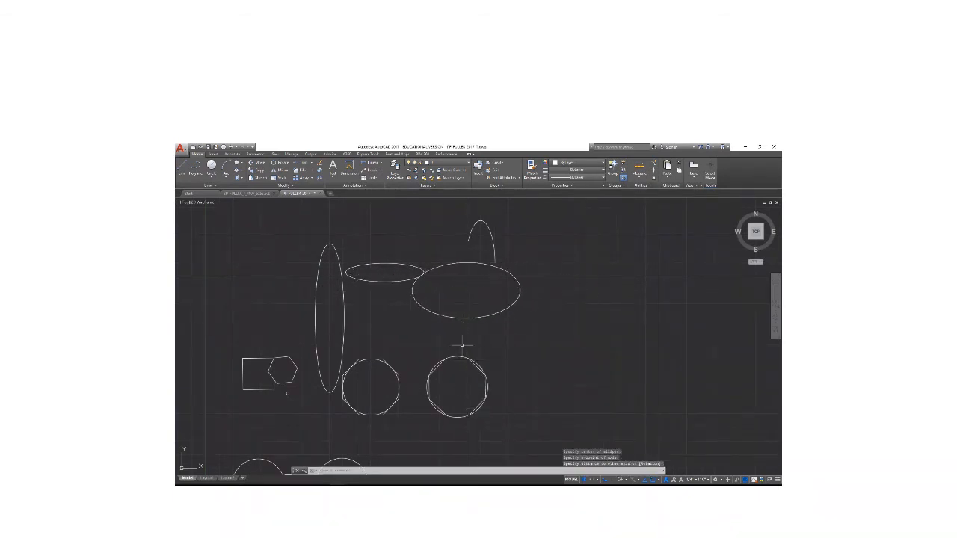
left_click(241, 169)
left_click(234, 192)
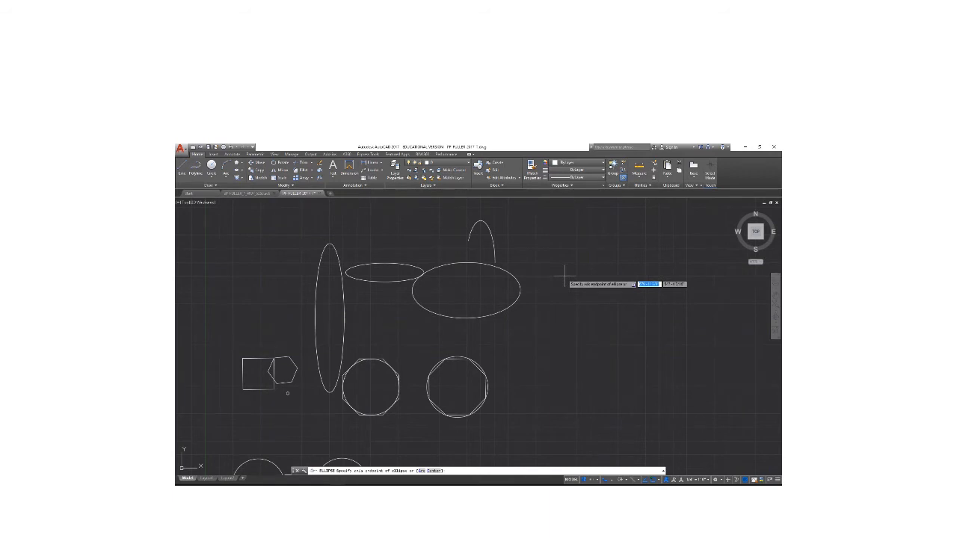
left_click(564, 274)
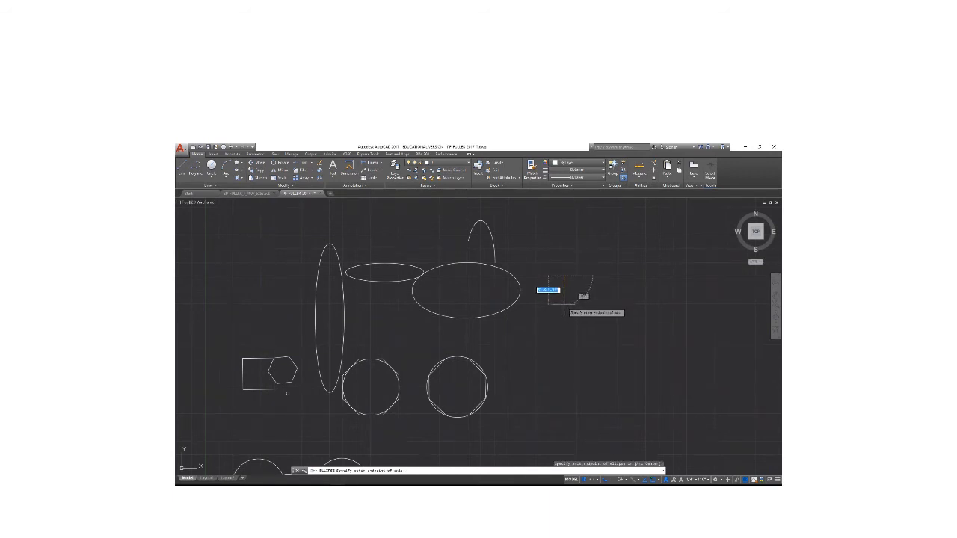
left_click(564, 304)
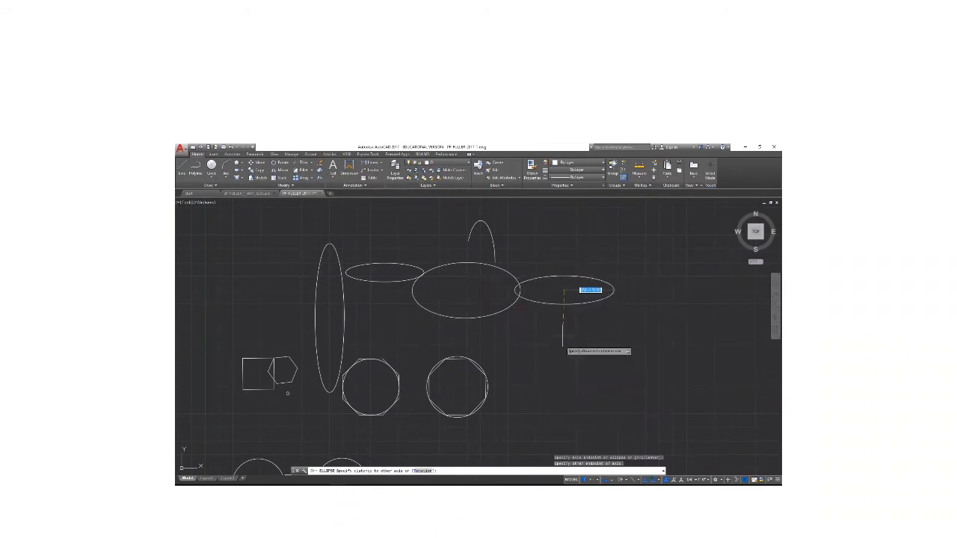
key("Escape")
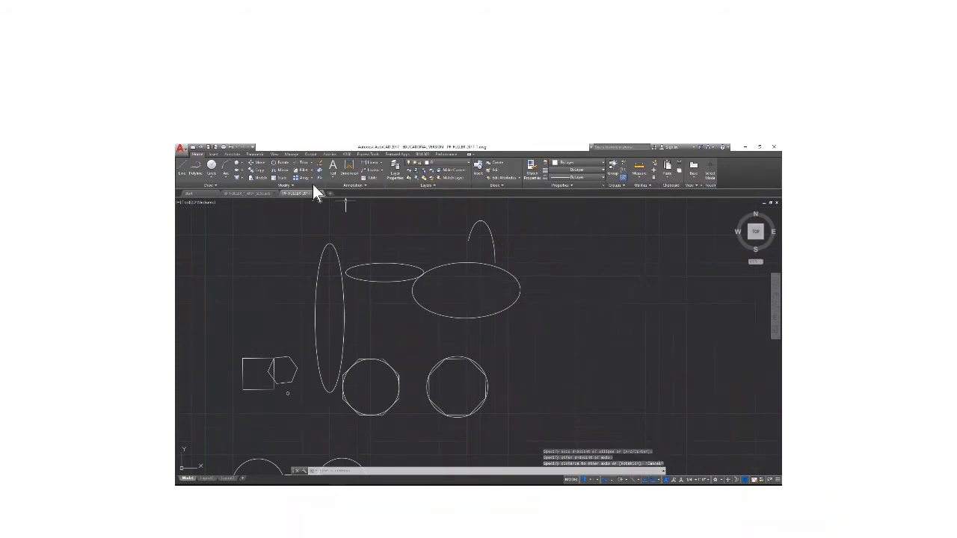
left_click(237, 170)
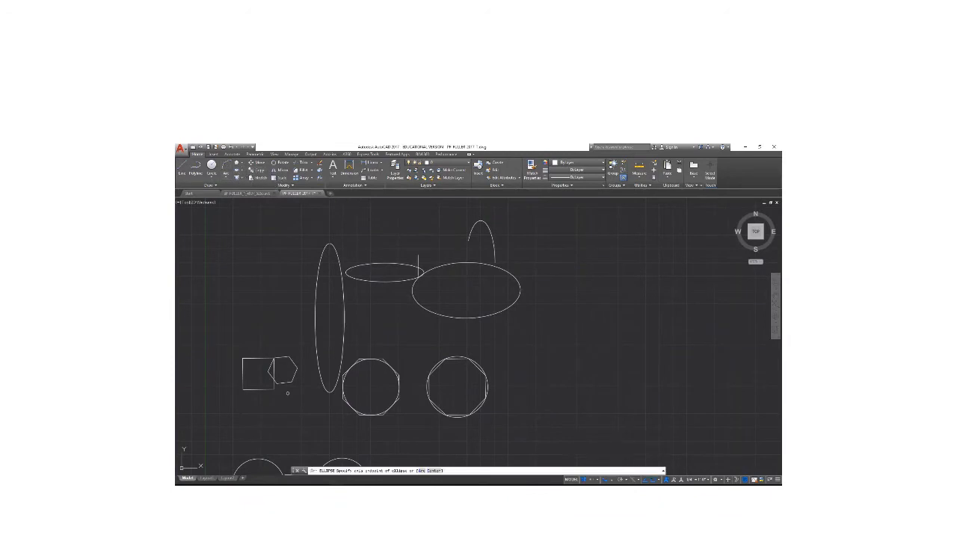
left_click(553, 289)
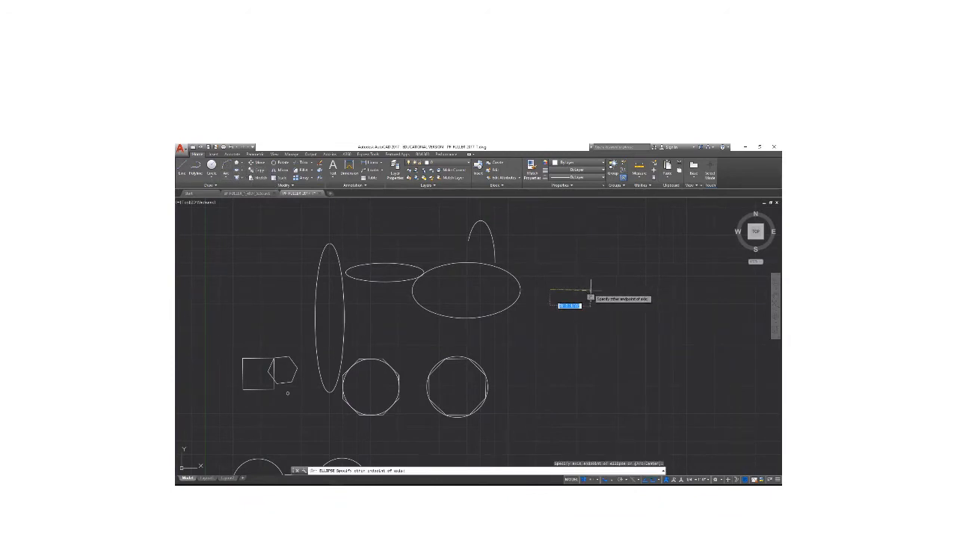
left_click(591, 290)
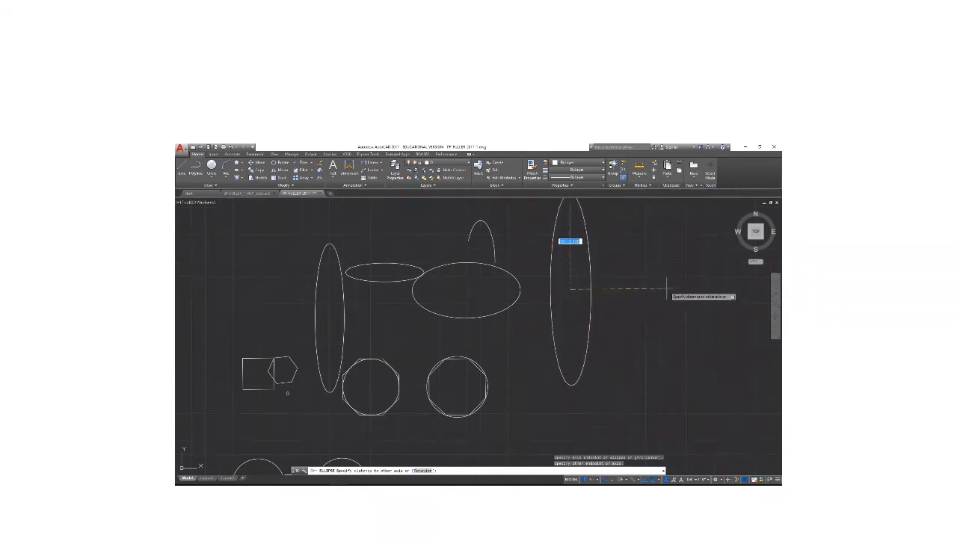
key("Escape")
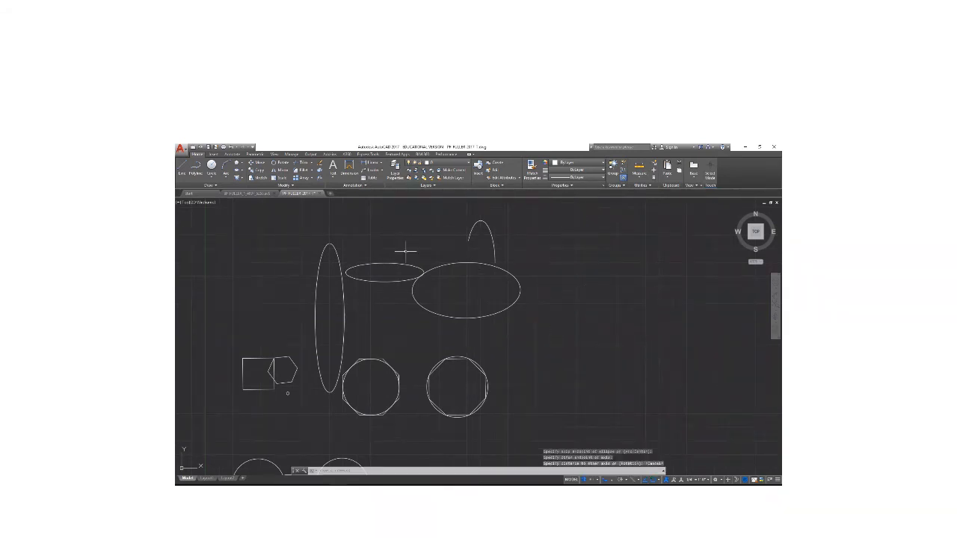
- Draw a long, flat horizontal ellipse with the Axis, End method, with a short vertical first axis, above the existing small flat ellipse
left_click(236, 170)
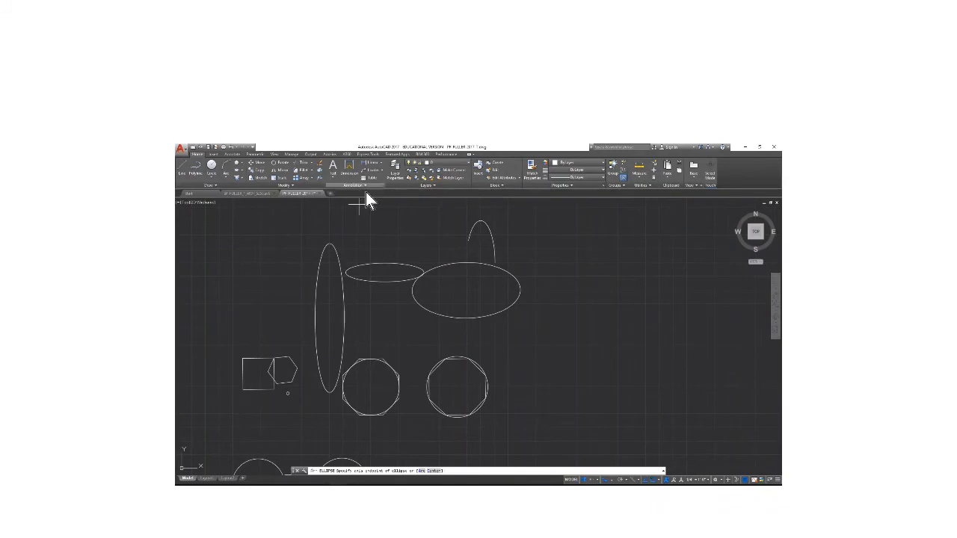
left_click(237, 172)
left_click(388, 222)
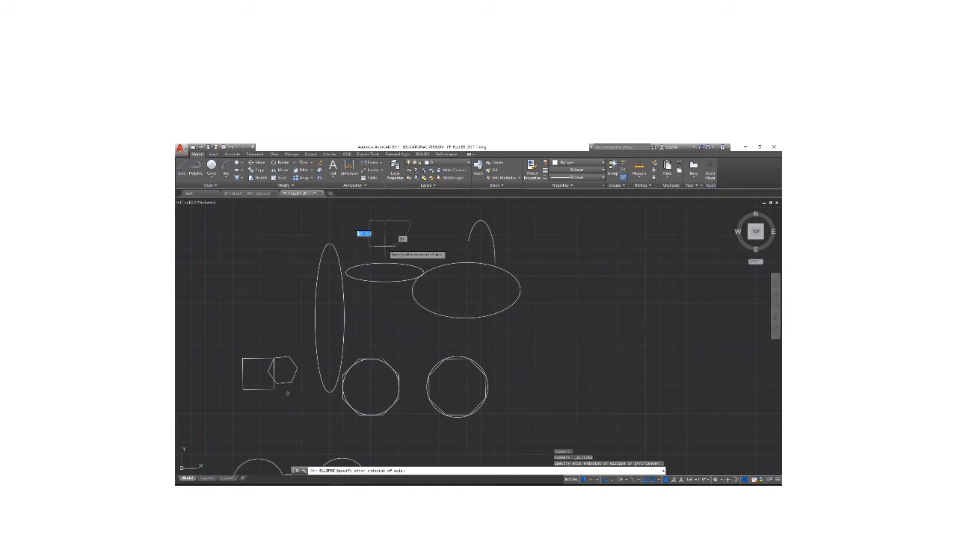
left_click(384, 246)
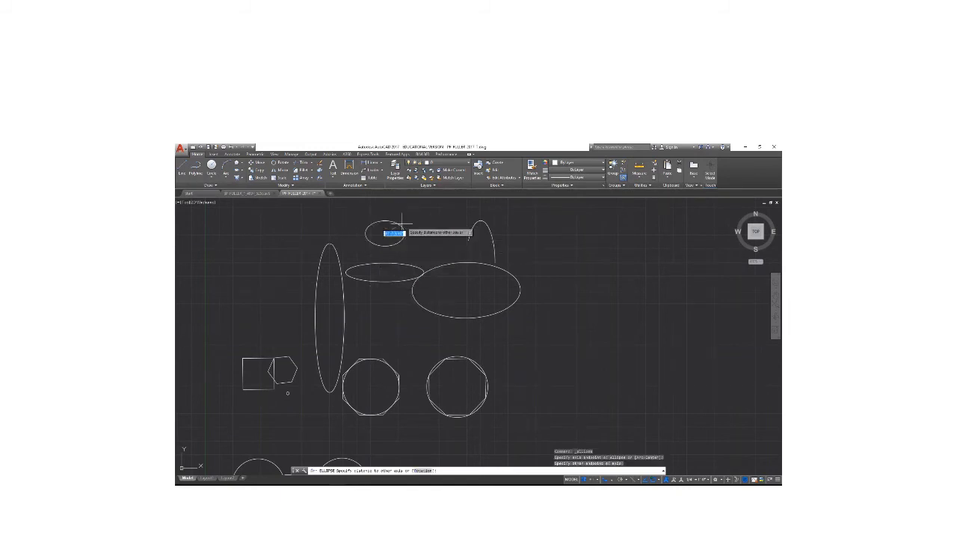
left_click(292, 223)
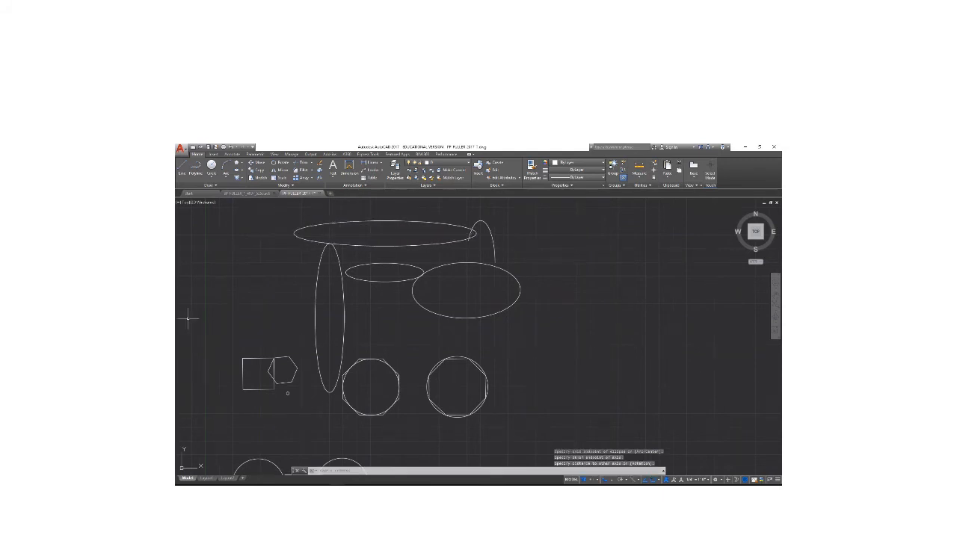
left_click(241, 170)
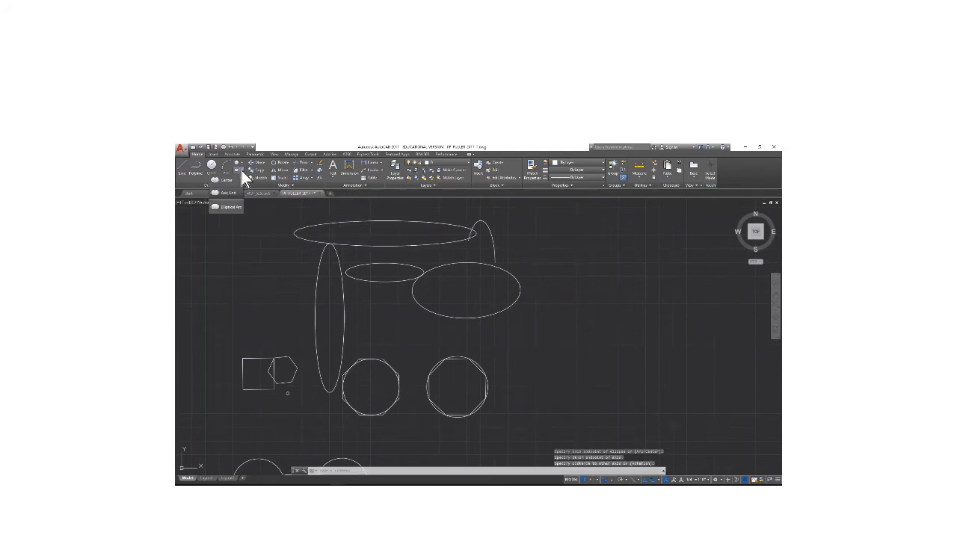
left_click(230, 179)
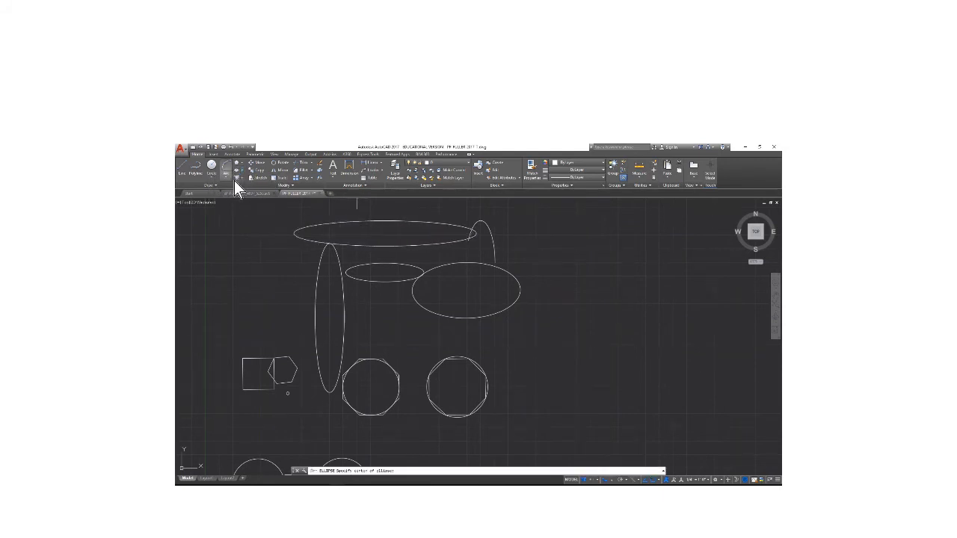
left_click(517, 235)
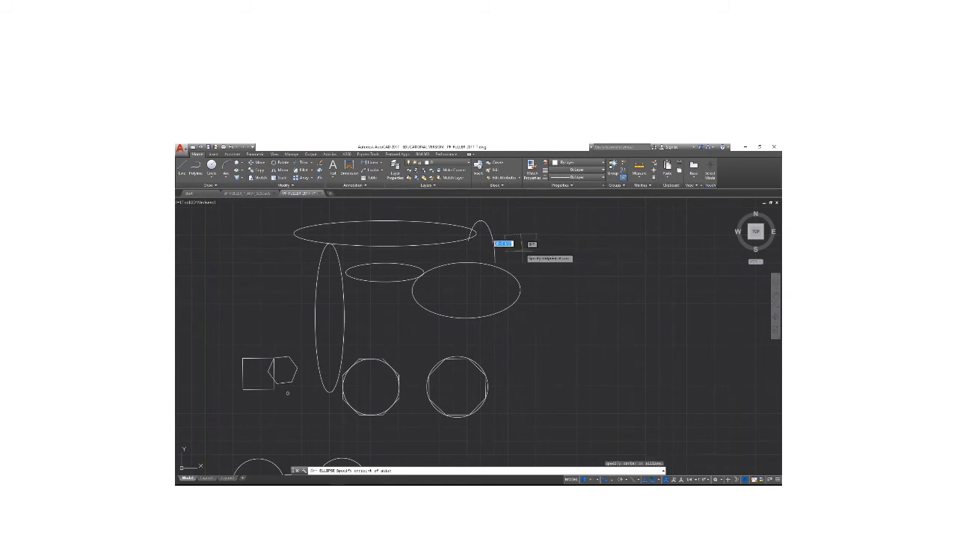
left_click(519, 255)
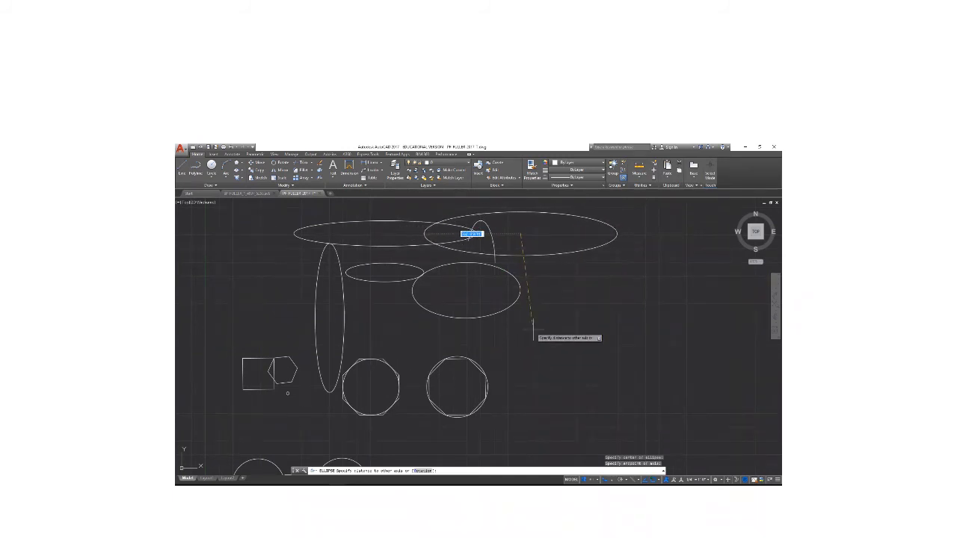
key("Escape")
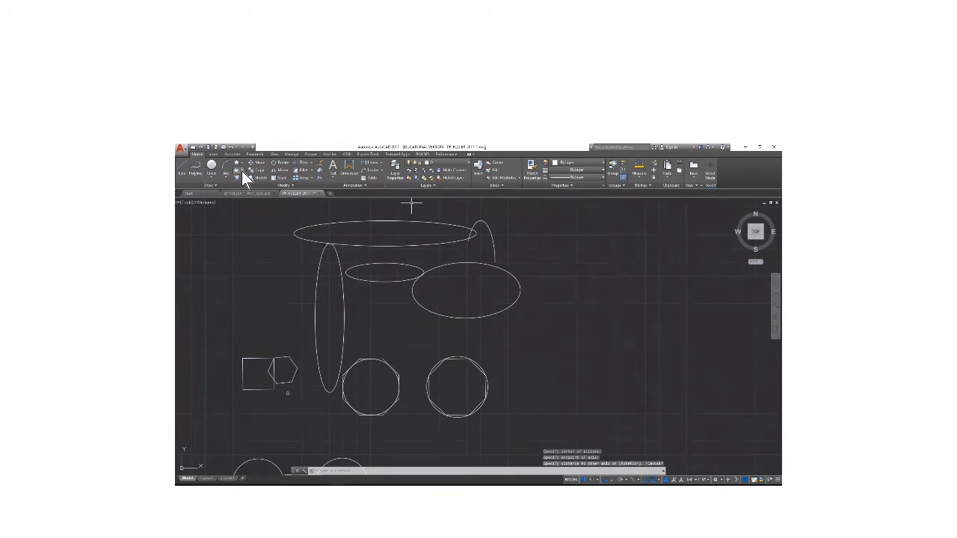
- Draw a thin horizontal ellipse with the Axis, End method, with a very short vertical first axis, to the right of the elliptical arc
left_click(241, 170)
left_click(235, 199)
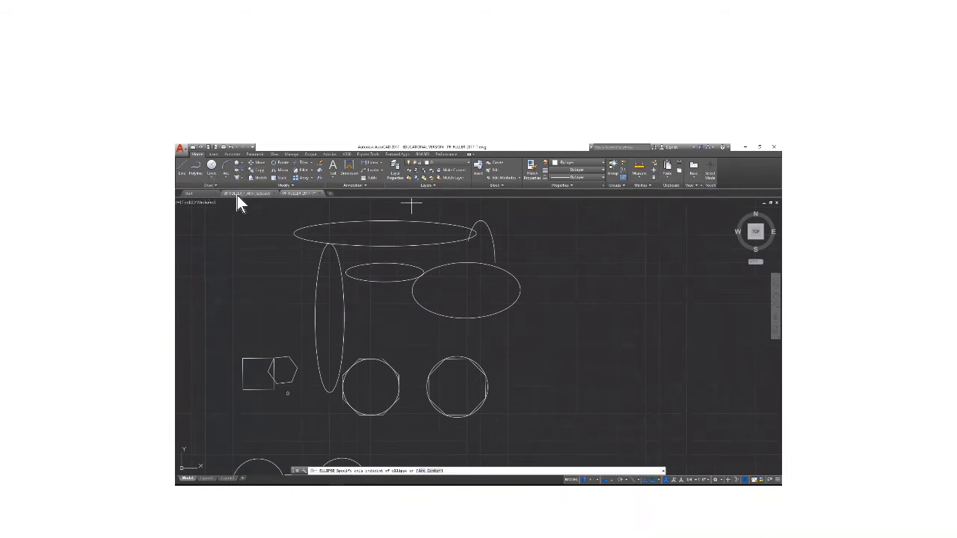
left_click(549, 236)
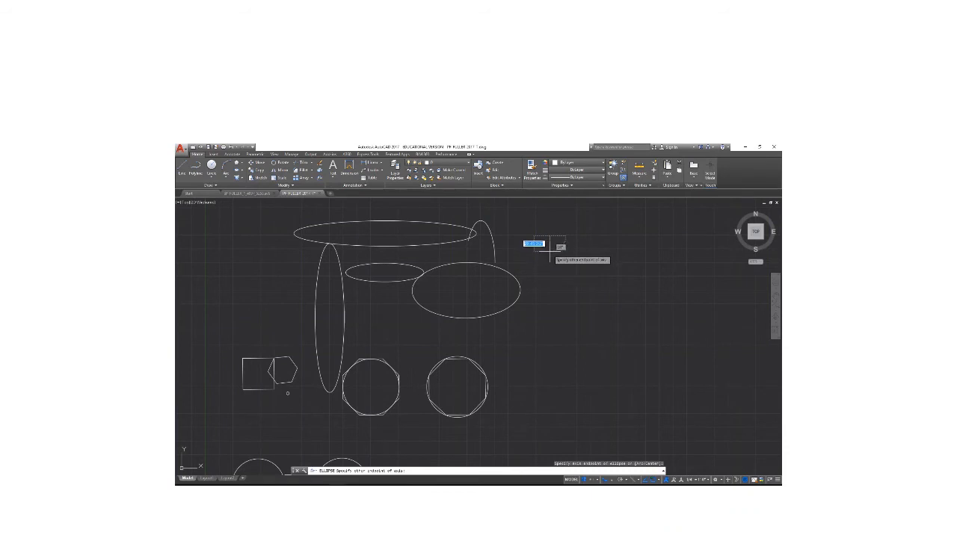
left_click(550, 244)
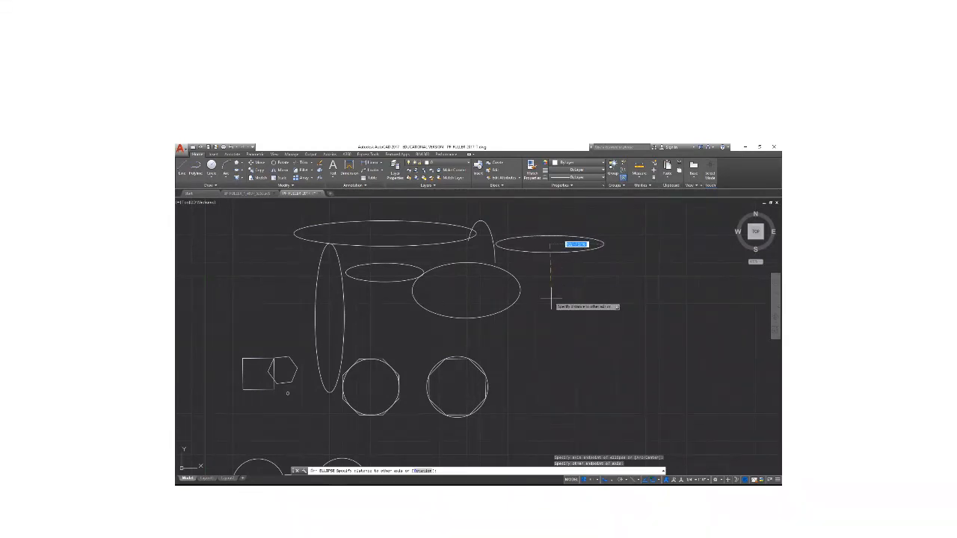
left_click(550, 297)
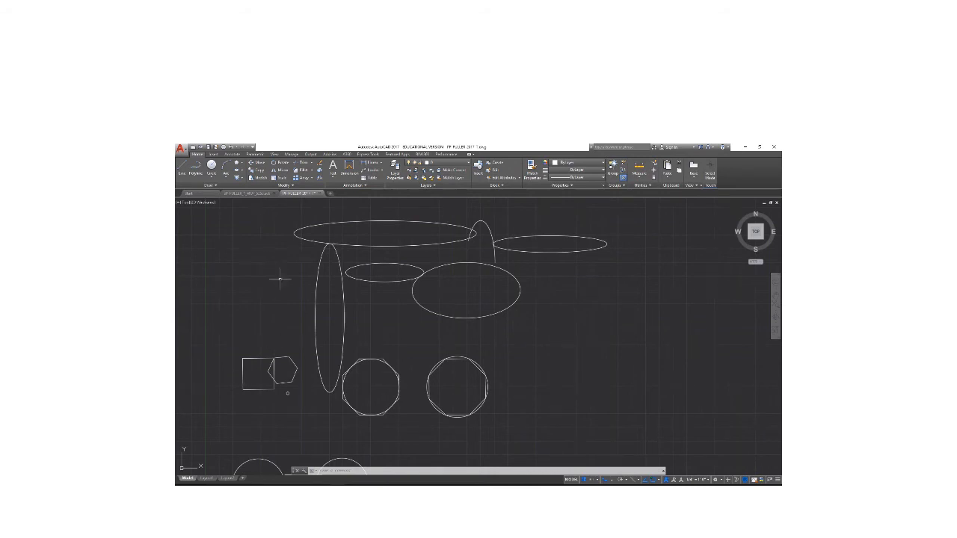
key("Return")
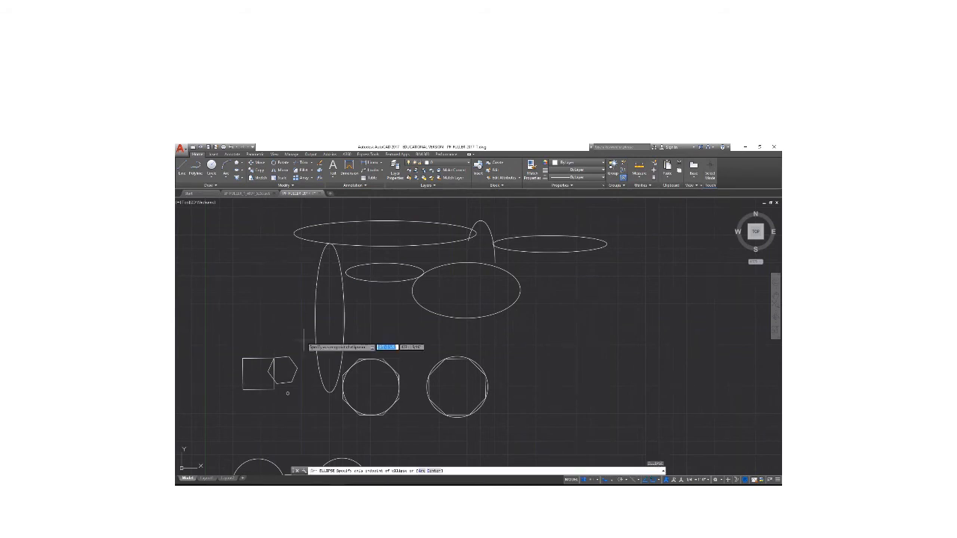
left_click(243, 374)
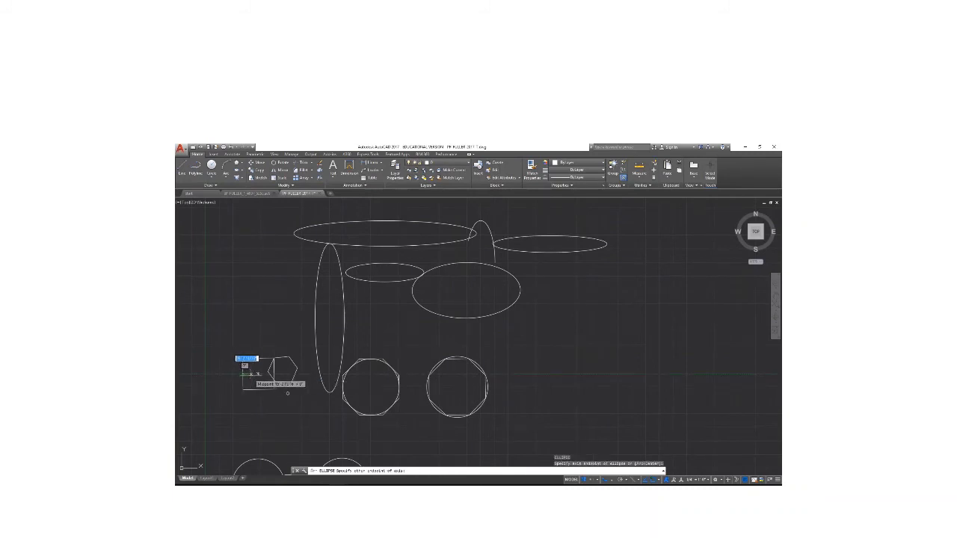
left_click(244, 366)
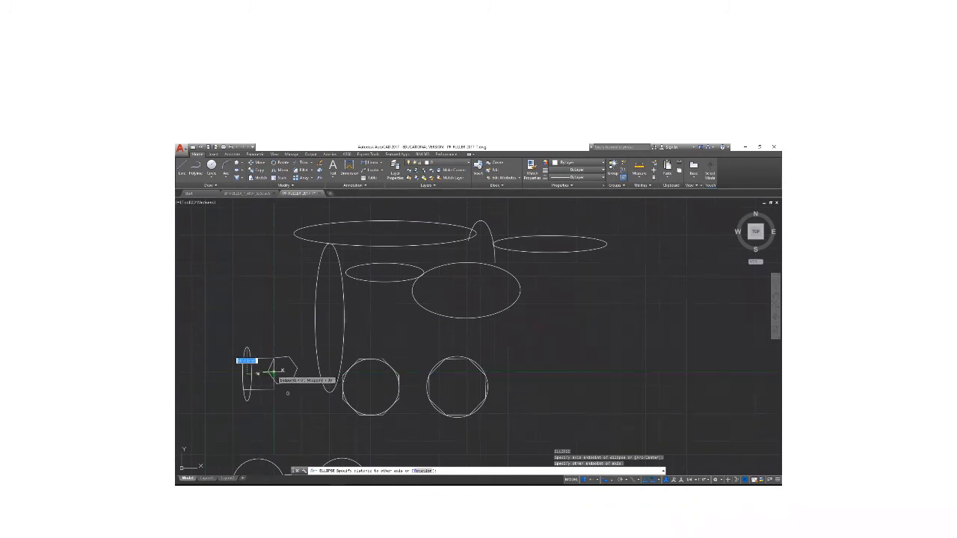
key("Escape")
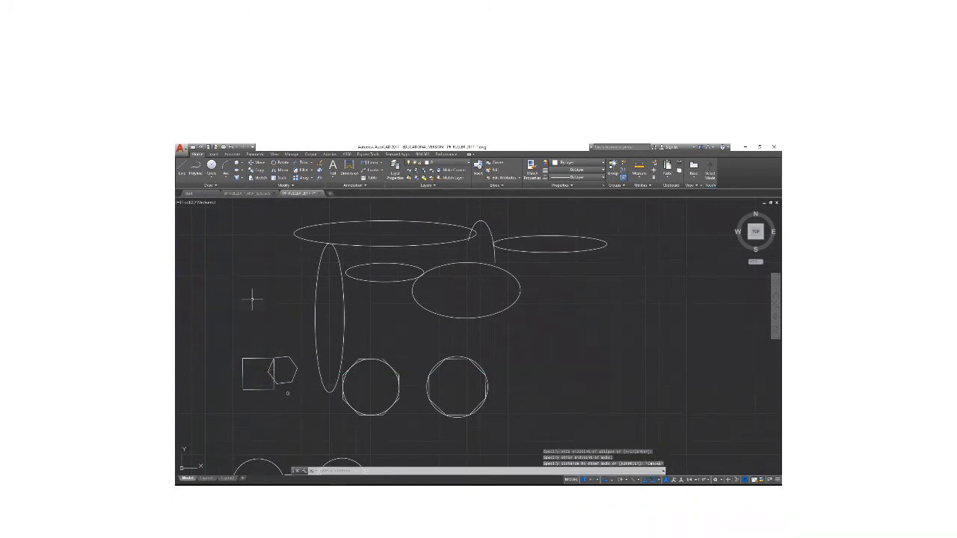
left_click(239, 173)
left_click(232, 188)
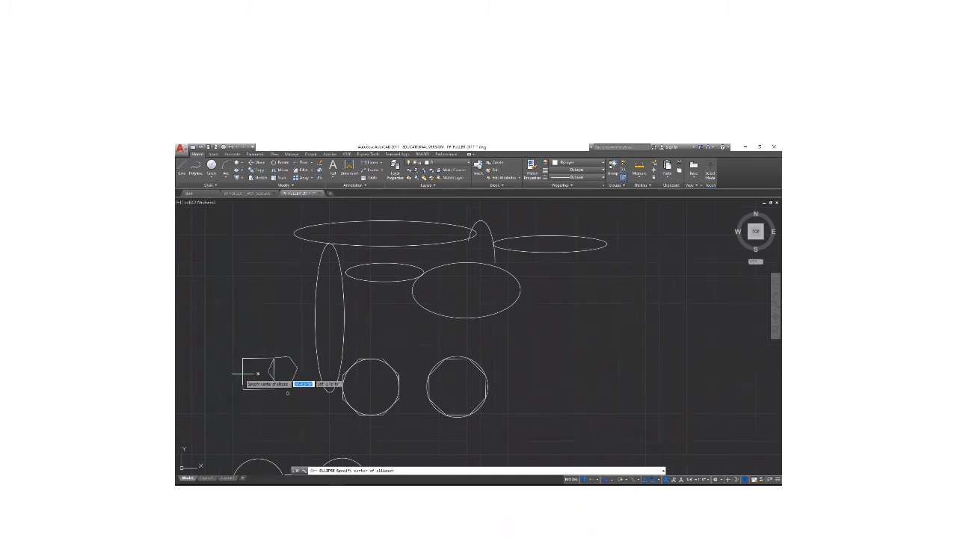
left_click(240, 374)
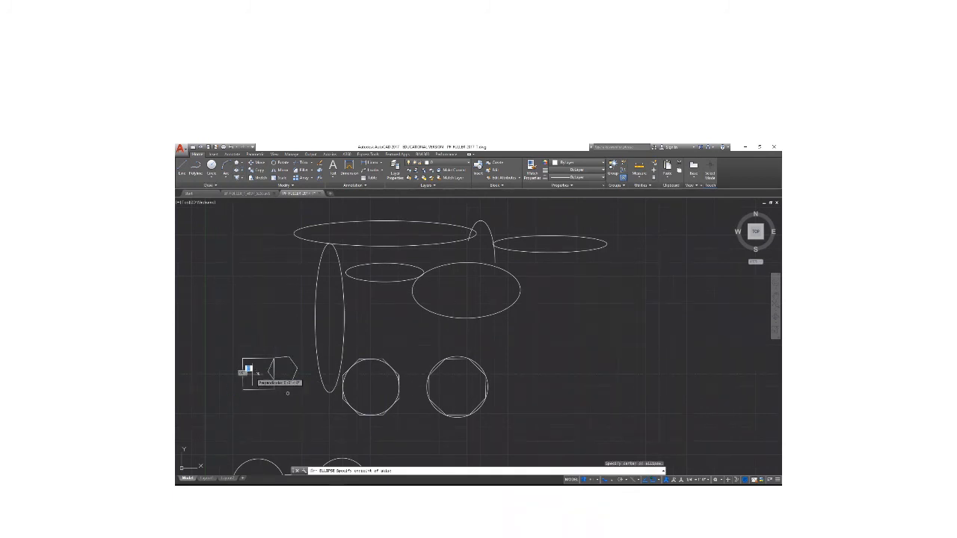
left_click(248, 369)
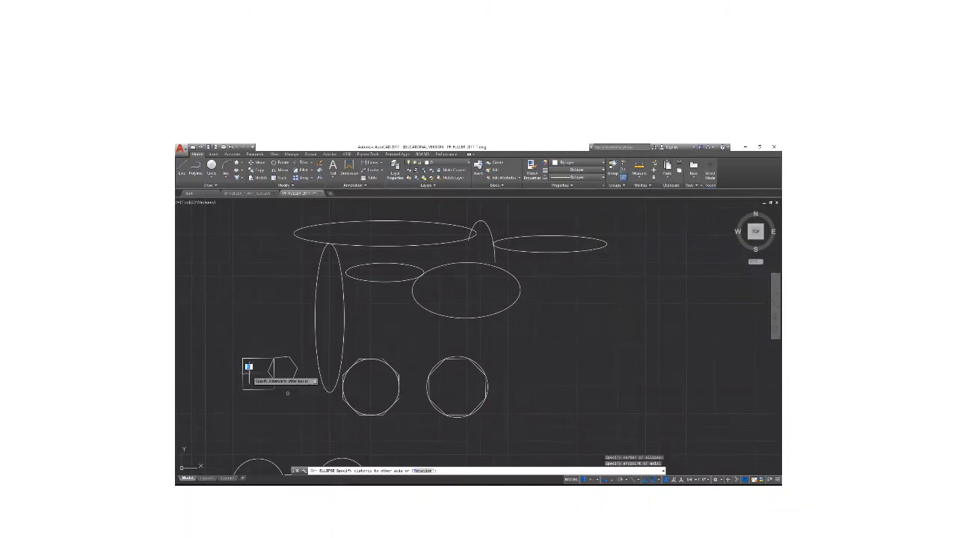
left_click(253, 376)
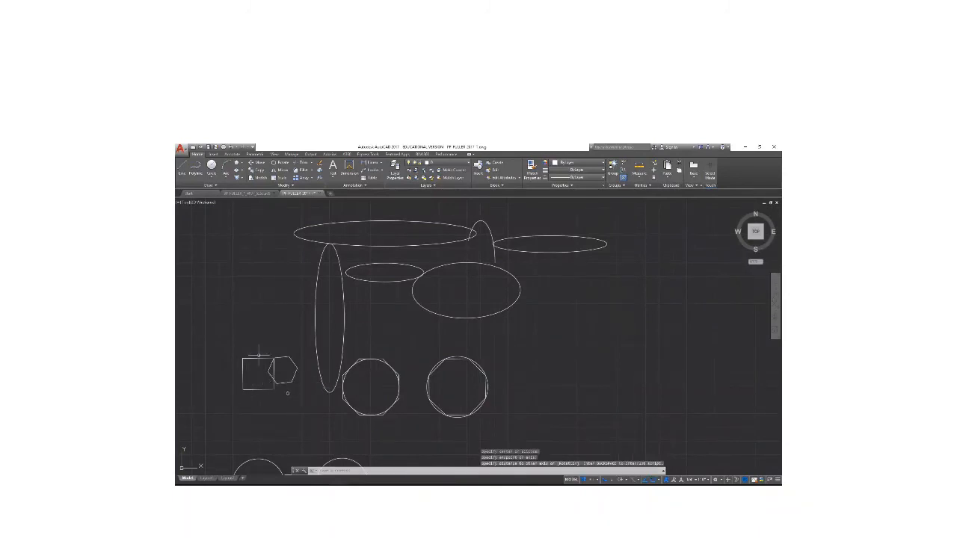
left_click(238, 171)
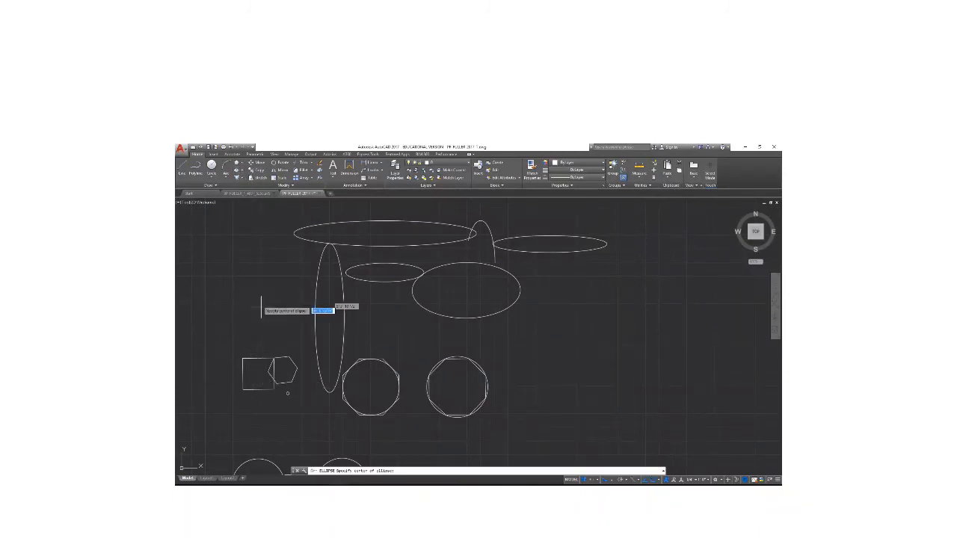
left_click(245, 376)
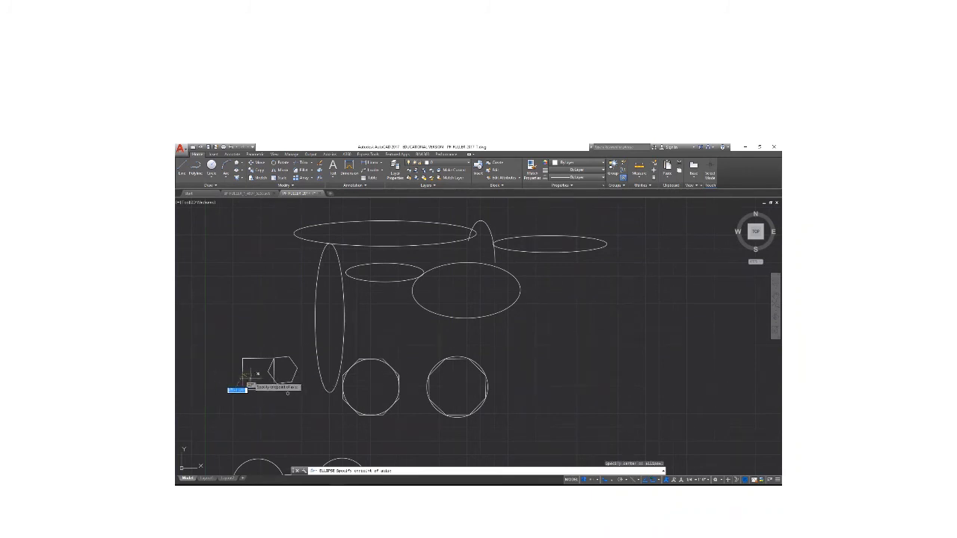
left_click(246, 389)
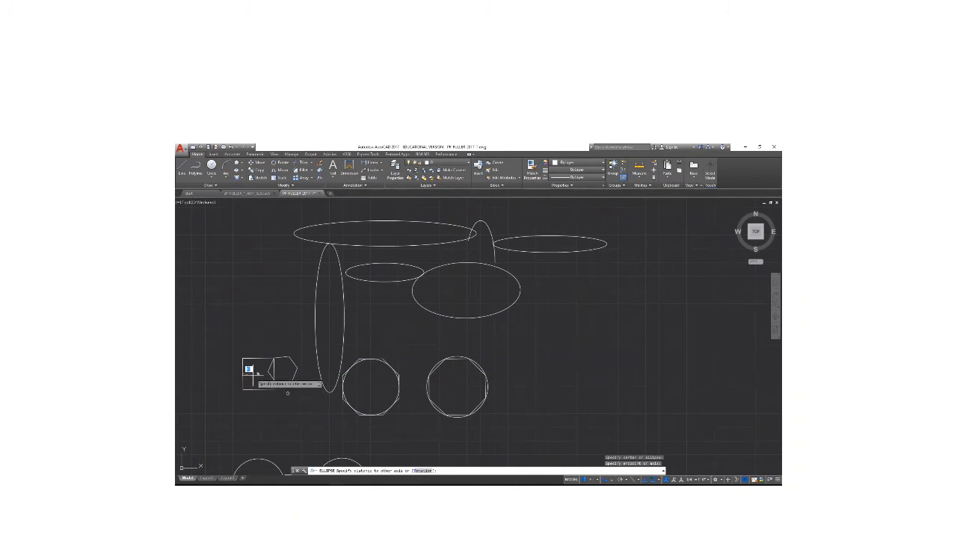
key("Escape")
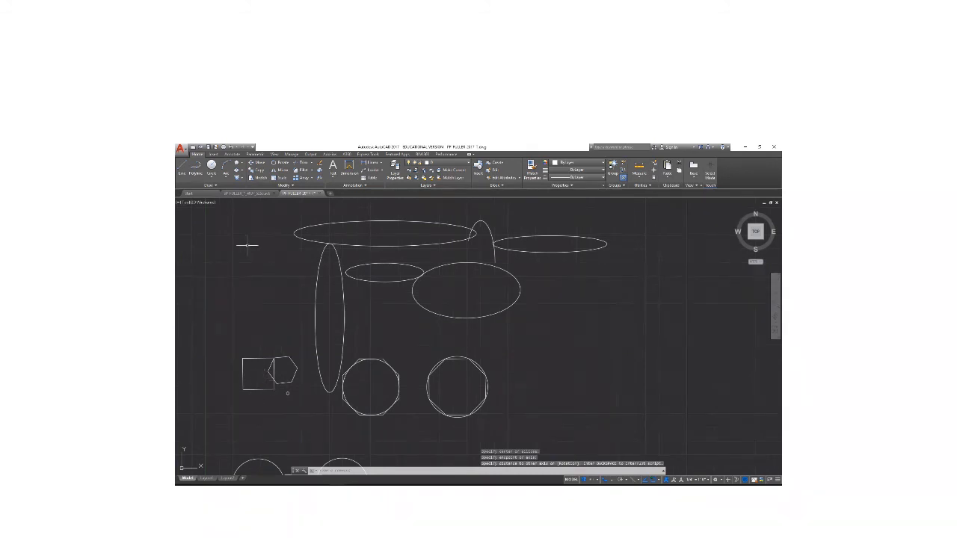
left_click(237, 170)
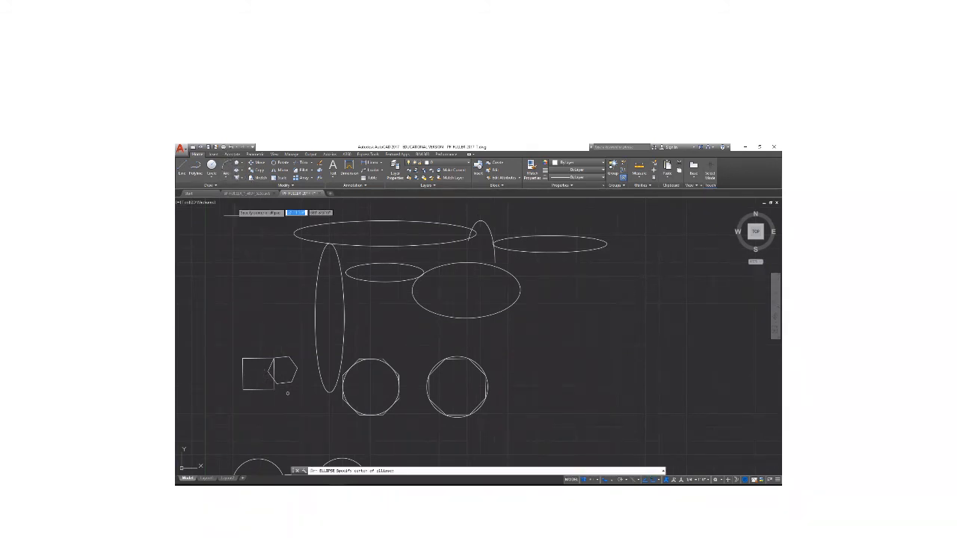
left_click(257, 373)
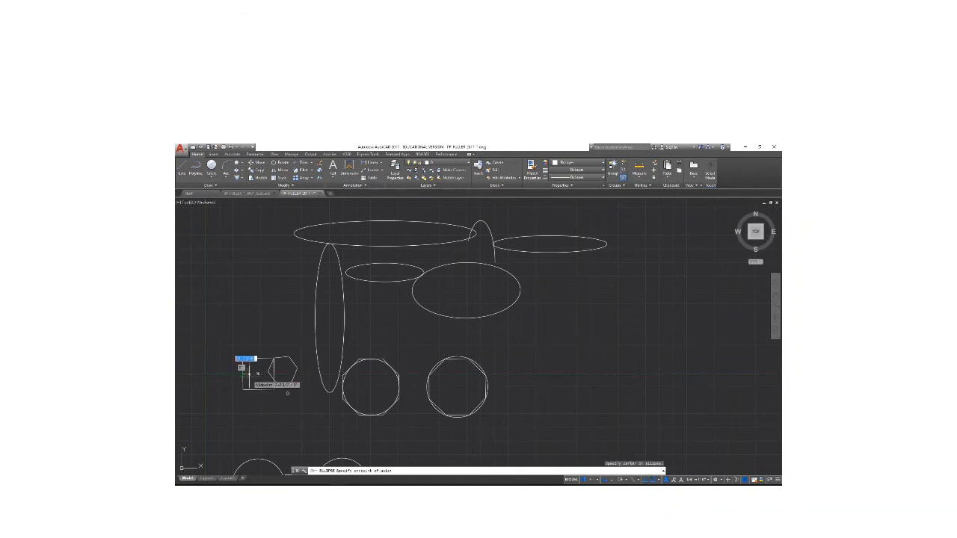
left_click(256, 375)
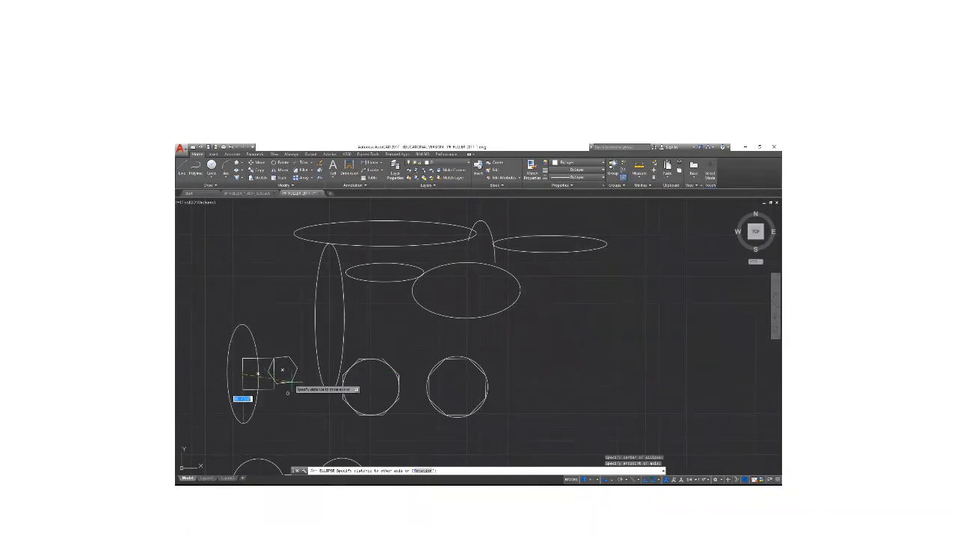
key("Escape")
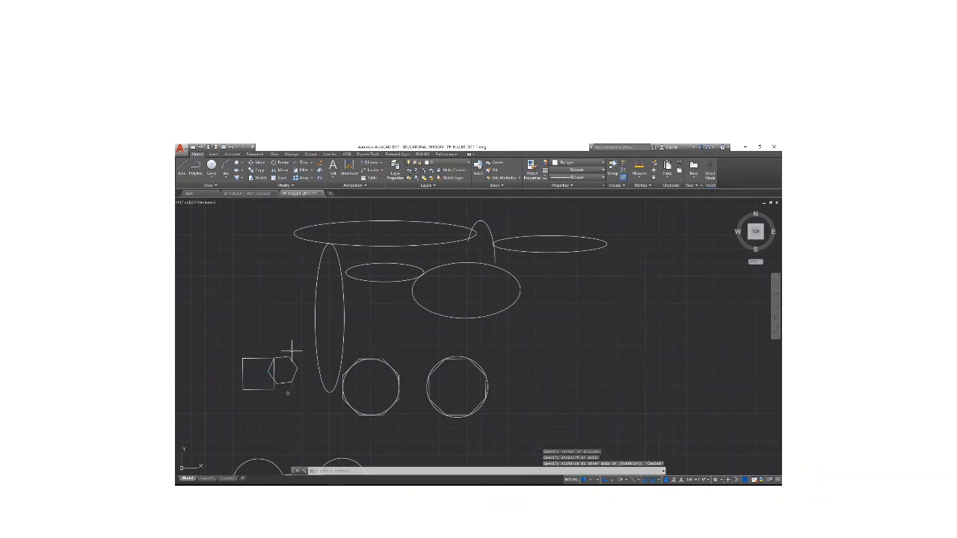
left_click(243, 169)
left_click(234, 193)
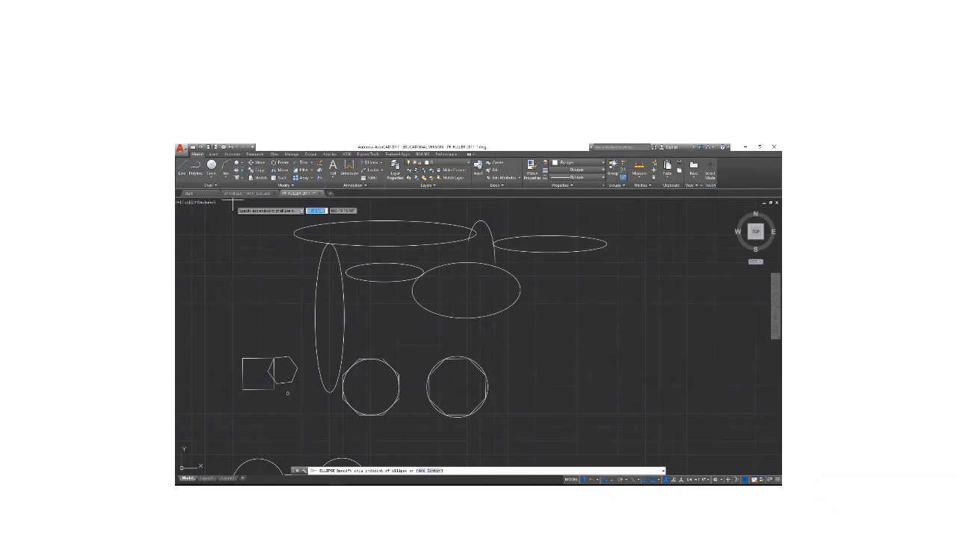
left_click(243, 374)
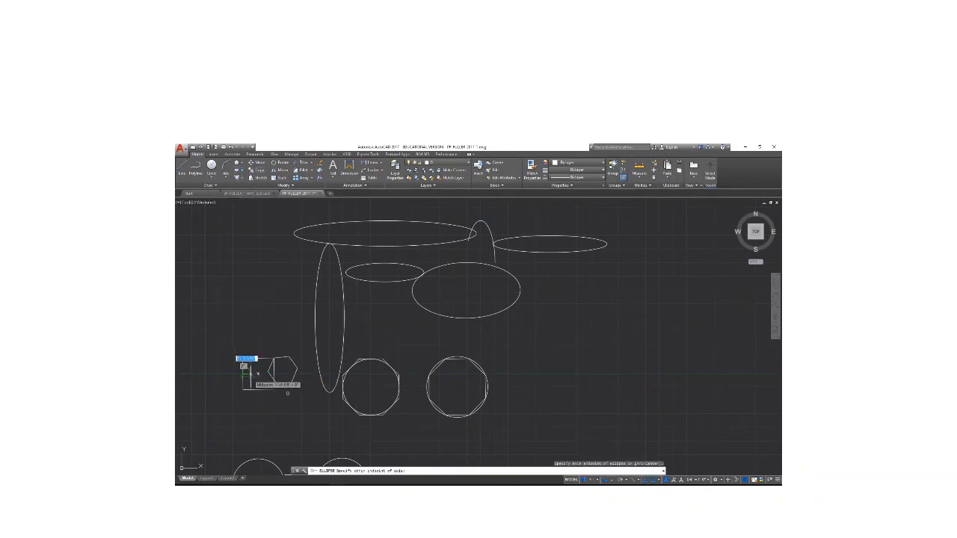
left_click(251, 374)
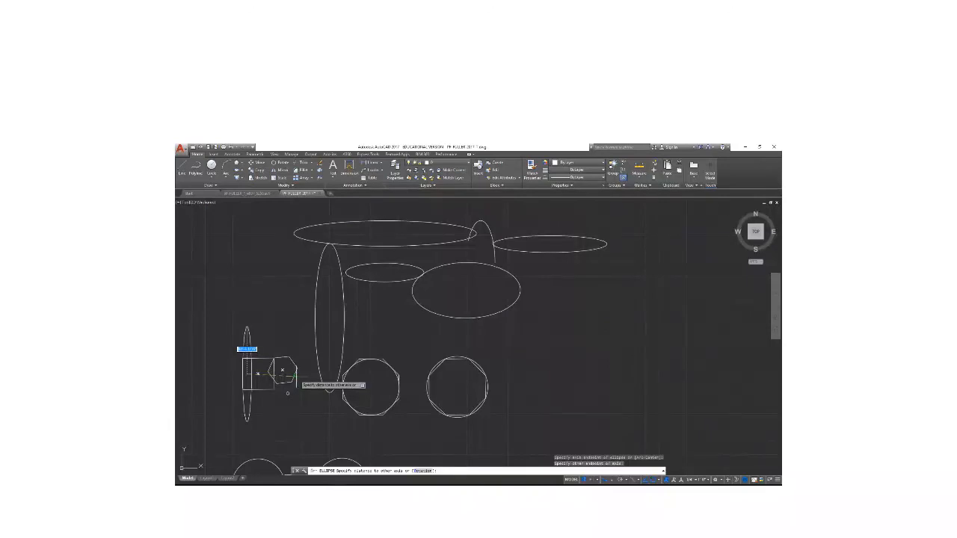
key("Escape")
left_click(240, 169)
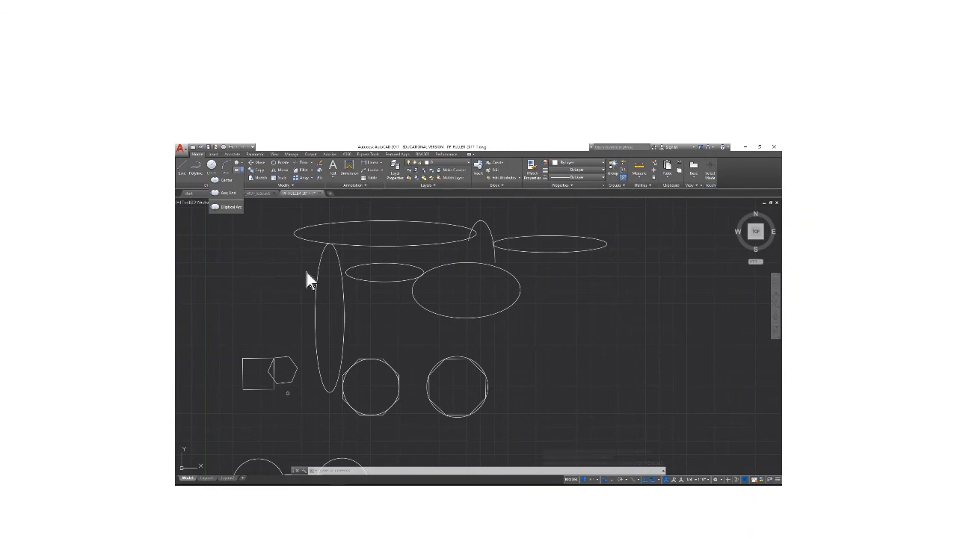
left_click(180, 326)
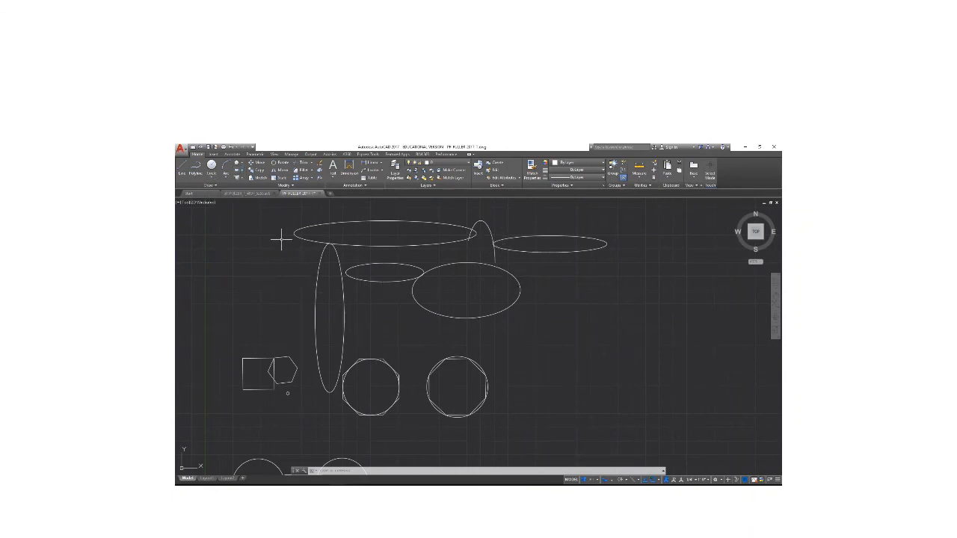
- Show the choice of Hatch, Gradient and Boundary commands
left_click(242, 177)
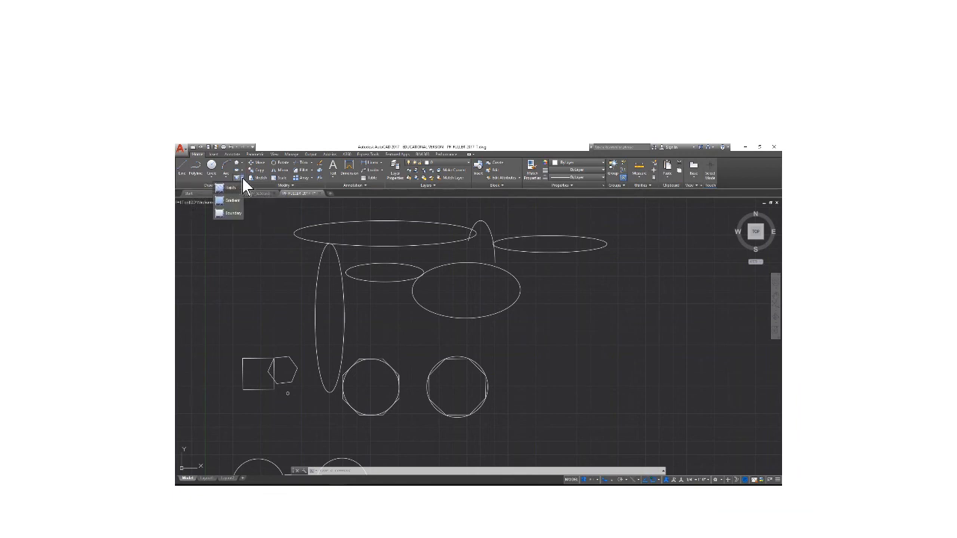